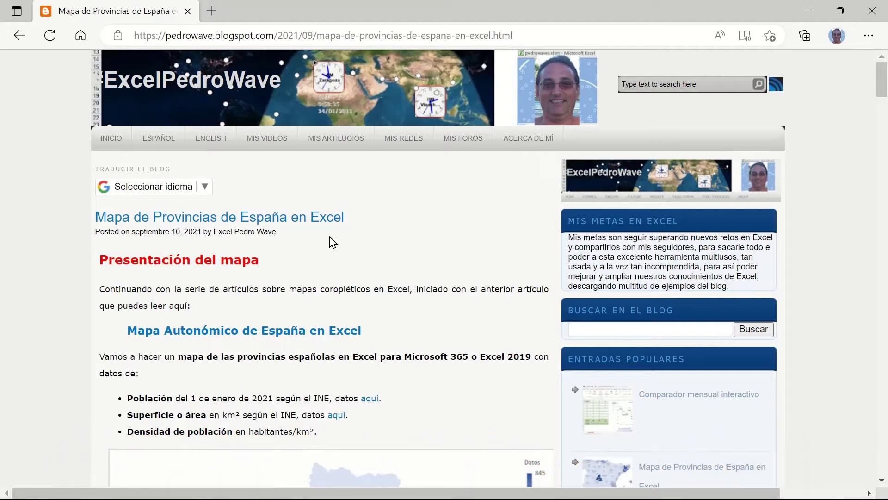
# - Scroll the blog article down until the map of Spanish provinces is visible
pyautogui.scroll(-1, 333, 242)
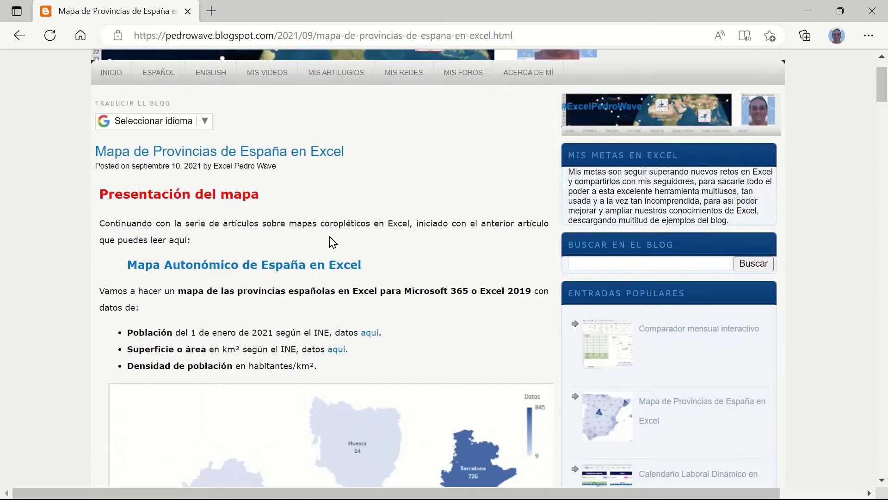
pyautogui.scroll(-1, 333, 241)
pyautogui.scroll(-1, 333, 242)
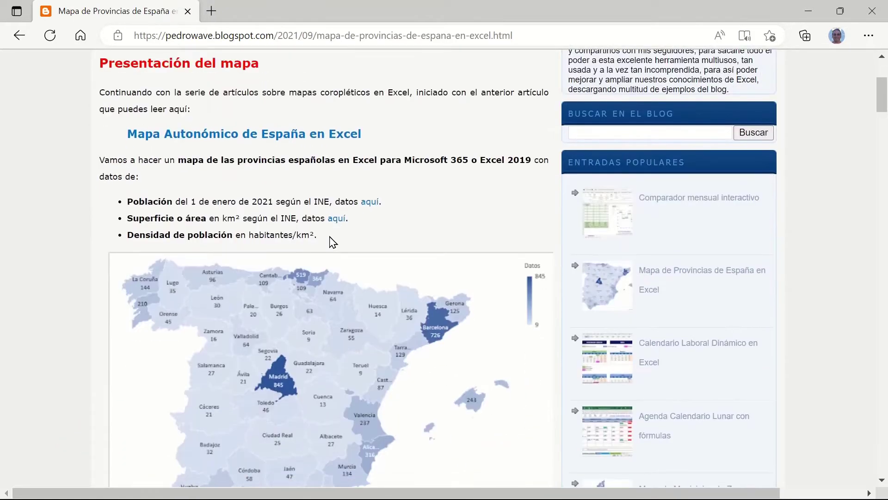
pyautogui.scroll(-1, 331, 241)
pyautogui.scroll(-1, 331, 242)
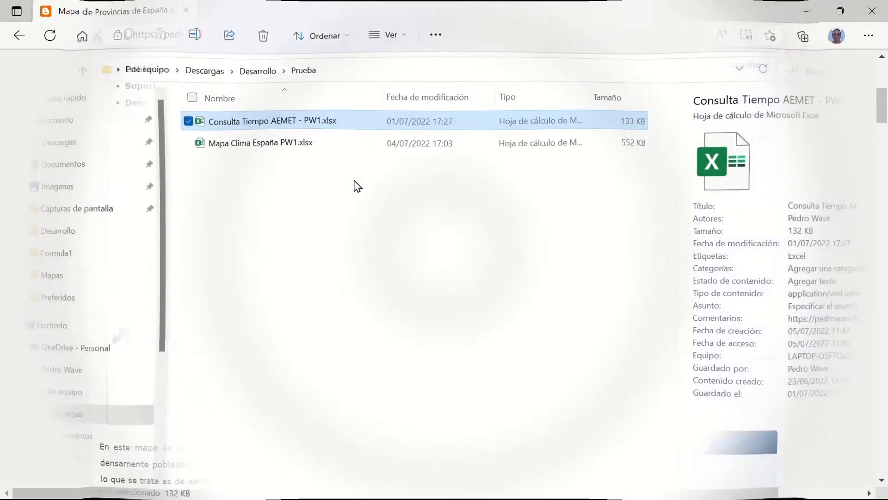
pyautogui.moveTo(261, 142)
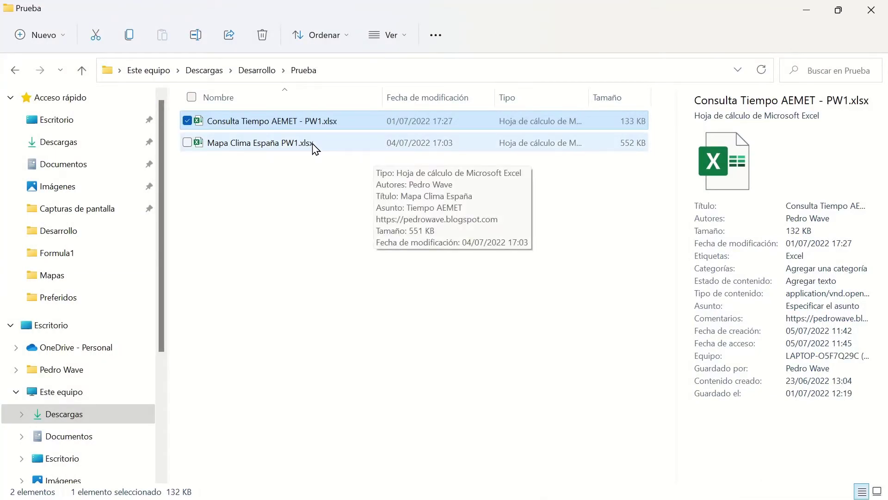
# - Open Consulta Tiempo AEMET - PW1.xlsx from the Prueba folder in Excel
pyautogui.doubleClick(402, 127)
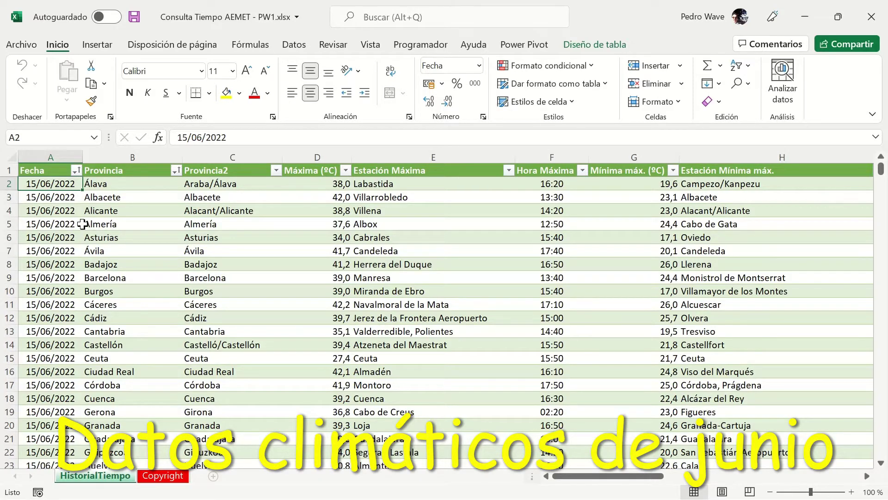
pyautogui.scroll(-1, 84, 222)
pyautogui.scroll(-1, 82, 226)
pyautogui.scroll(-1, 82, 229)
pyautogui.scroll(-2, 81, 229)
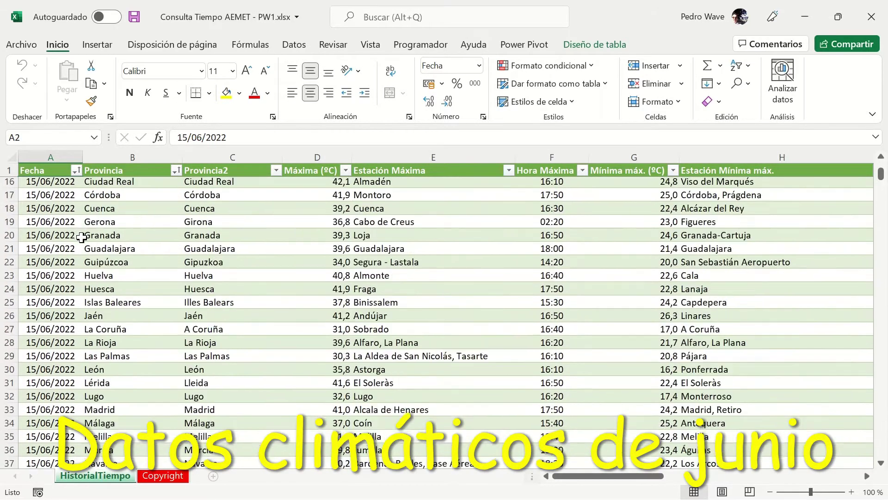
pyautogui.scroll(-1, 79, 245)
pyautogui.scroll(-1, 77, 268)
pyautogui.scroll(-1, 75, 289)
pyautogui.scroll(-2, 70, 324)
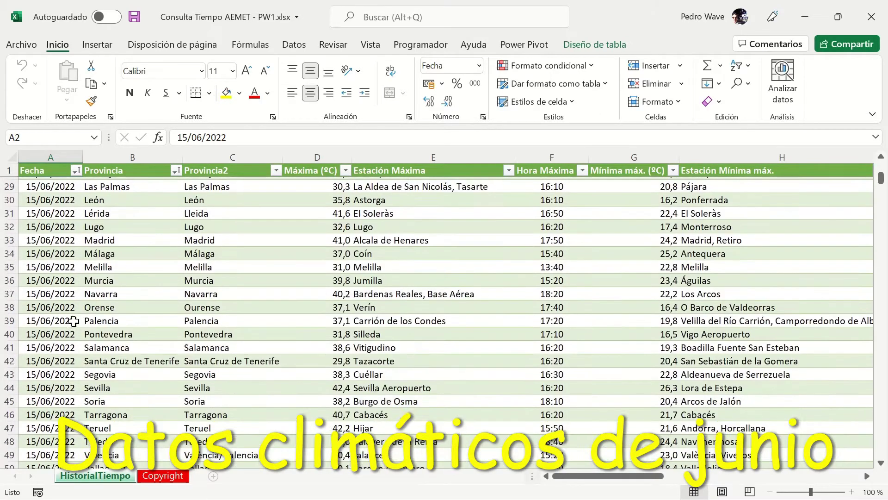
pyautogui.scroll(-1, 54, 398)
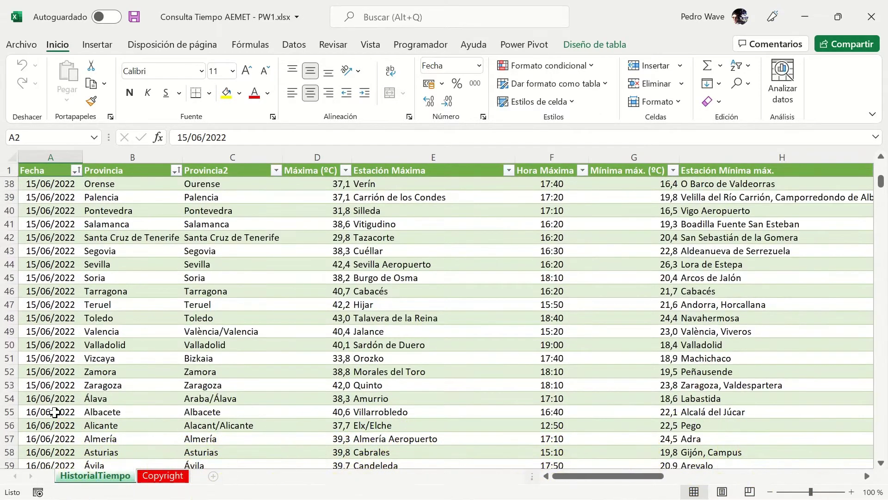
pyautogui.scroll(-2, 55, 407)
pyautogui.scroll(-1, 56, 376)
pyautogui.keyDown('shift'); pyautogui.click(55, 348); pyautogui.keyUp('shift')
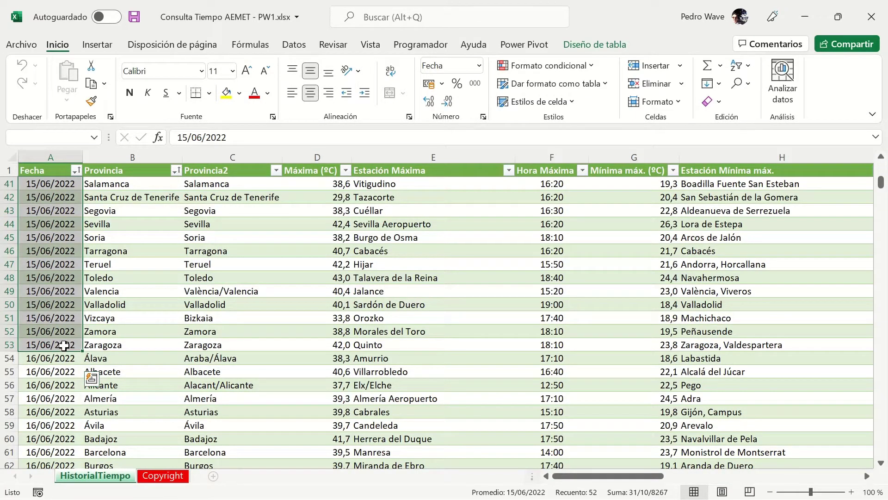
pyautogui.click(154, 301)
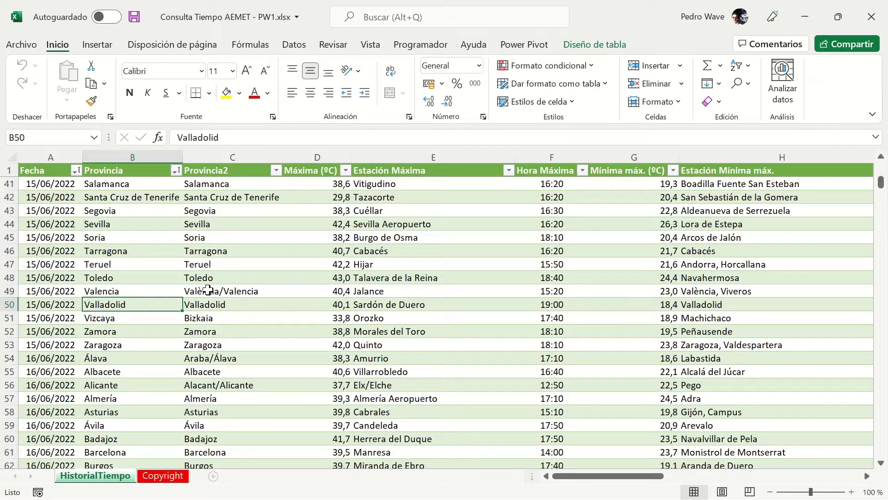
pyautogui.press('Right')
pyautogui.press('Right')
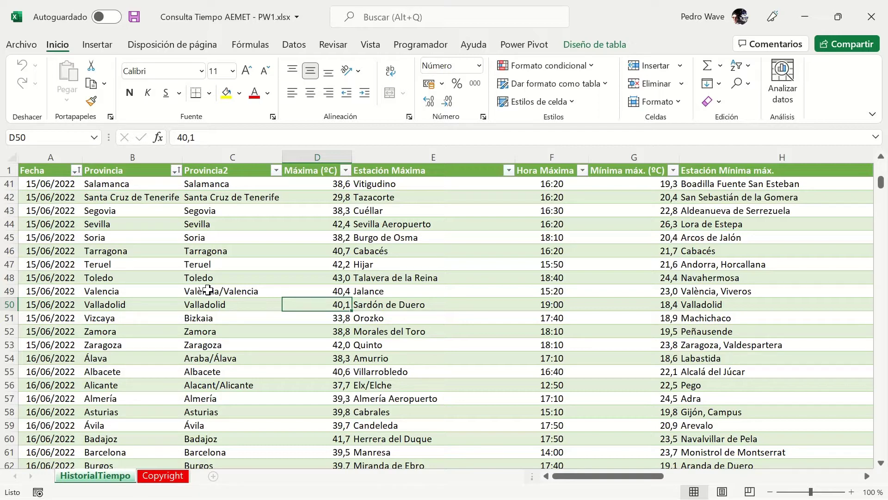
pyautogui.press('Right')
pyautogui.press('Right')
pyautogui.press('Right')
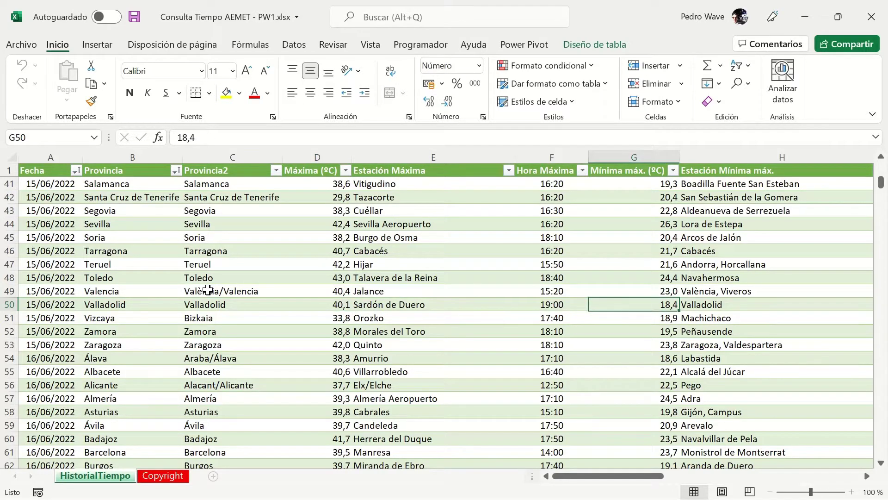
pyautogui.press('Right')
pyautogui.press('Right')
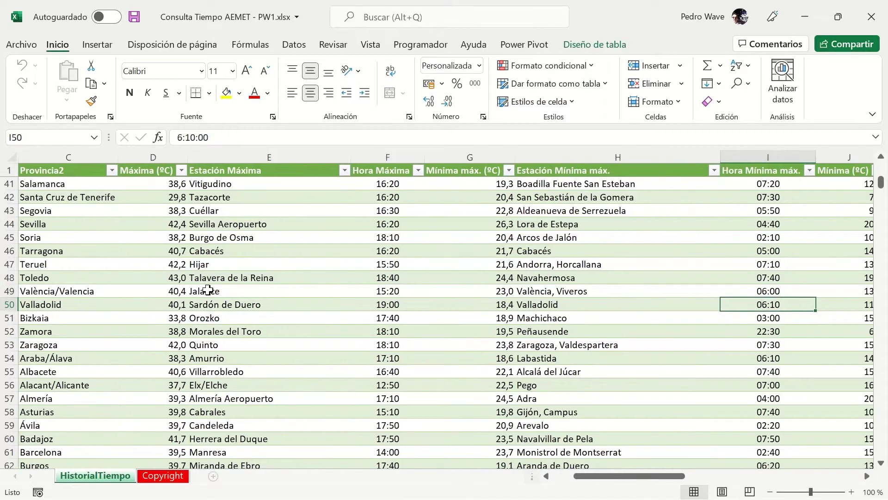
pyautogui.press('Right')
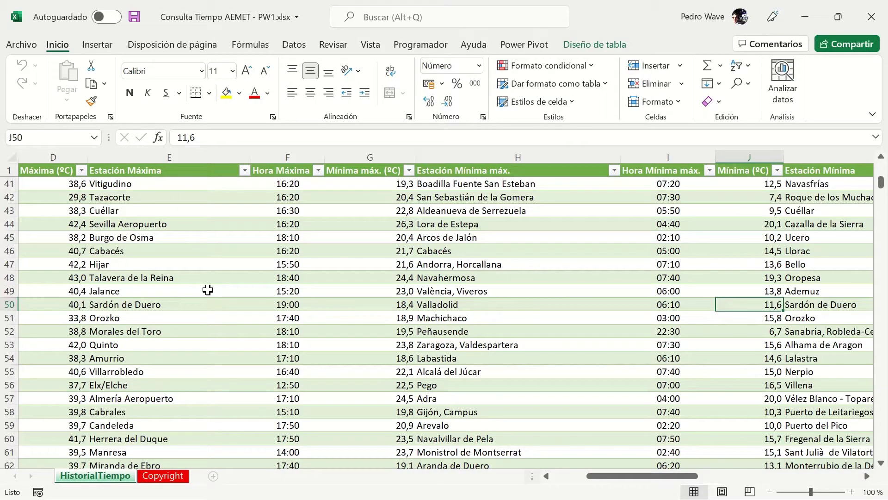
pyautogui.press('Right')
pyautogui.press('Right')
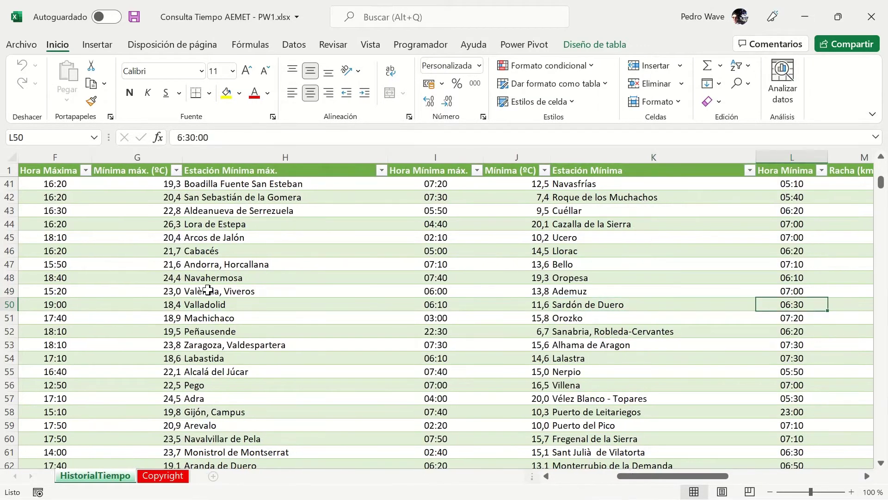
pyautogui.press('Right')
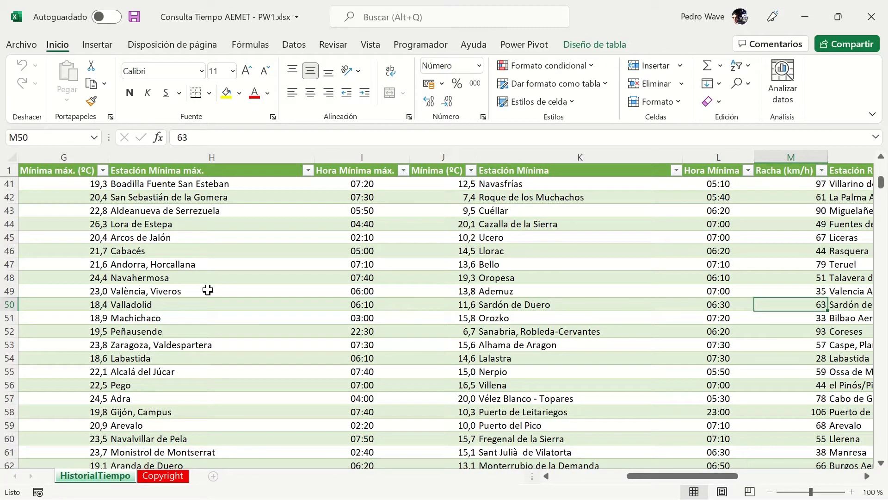
pyautogui.press('Right')
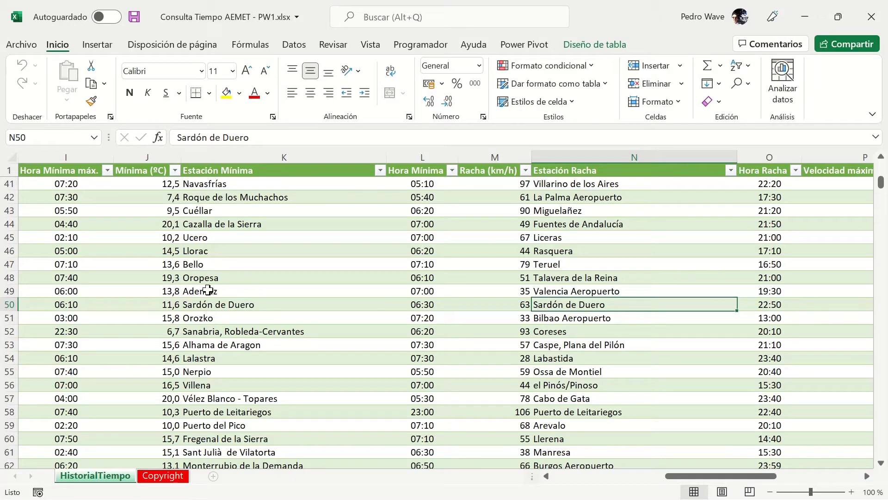
pyautogui.press('Right')
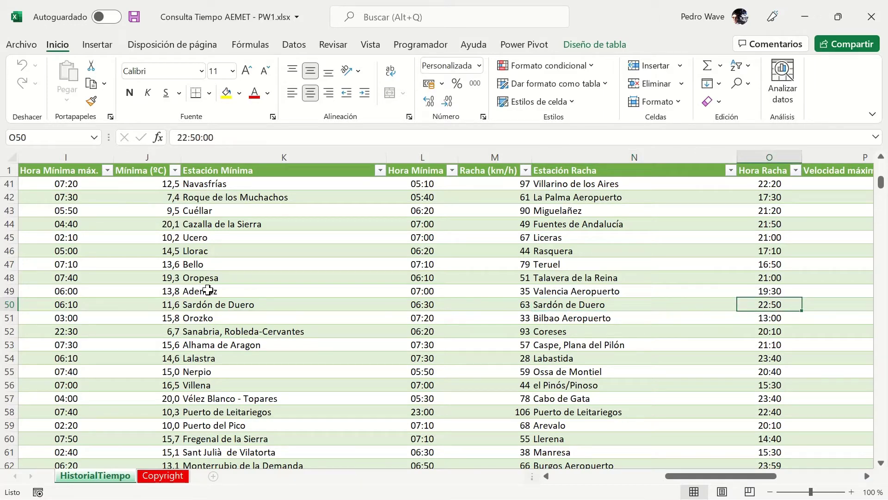
pyautogui.press('Right')
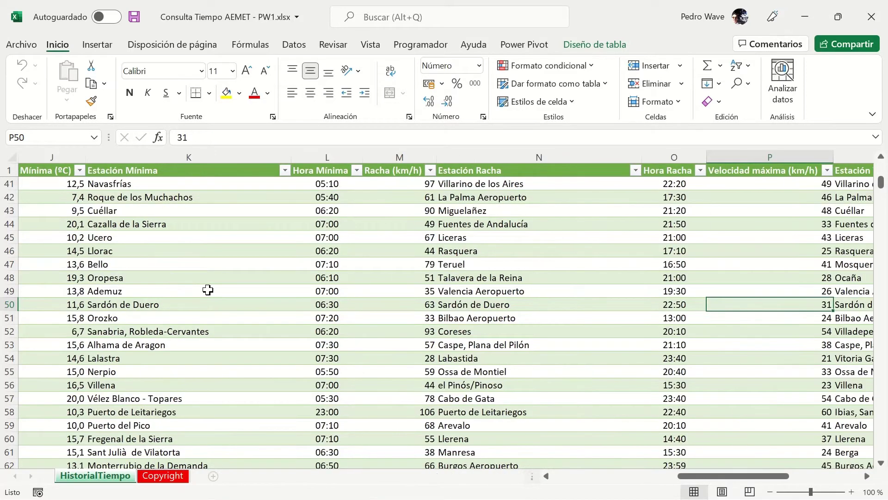
pyautogui.press('Right')
pyautogui.press('Right')
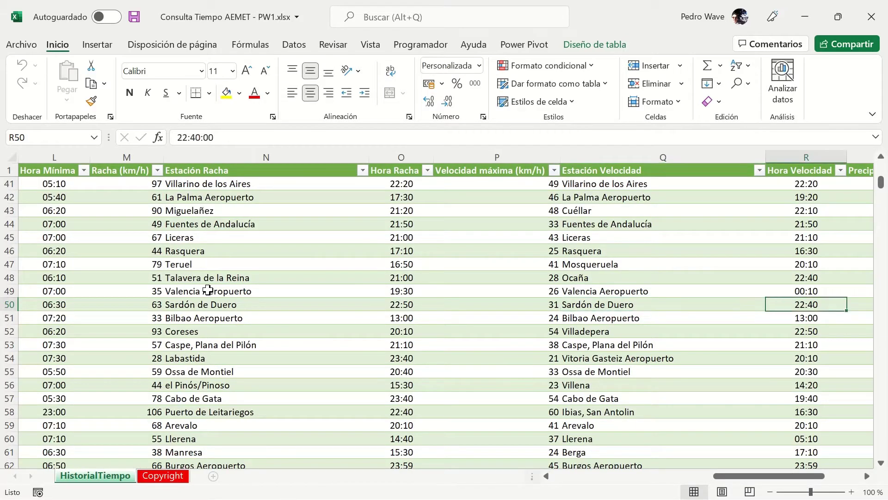
pyautogui.press('Right')
pyautogui.press('Right')
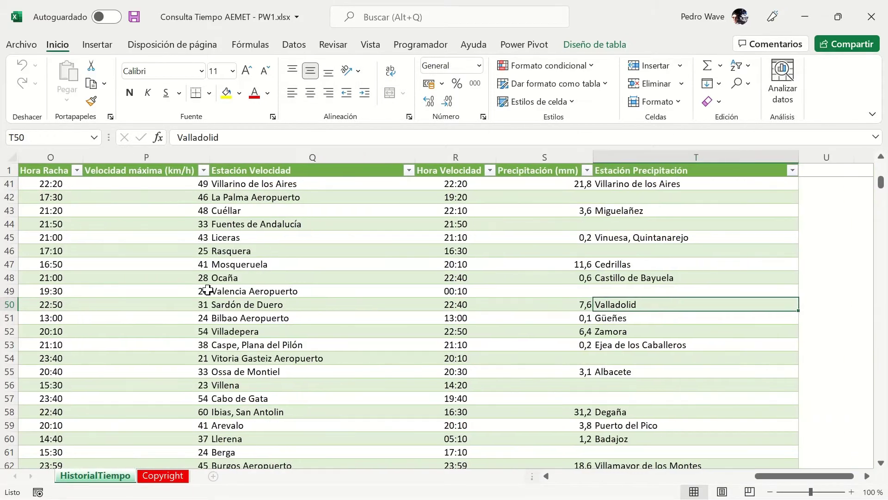
pyautogui.press('Left')
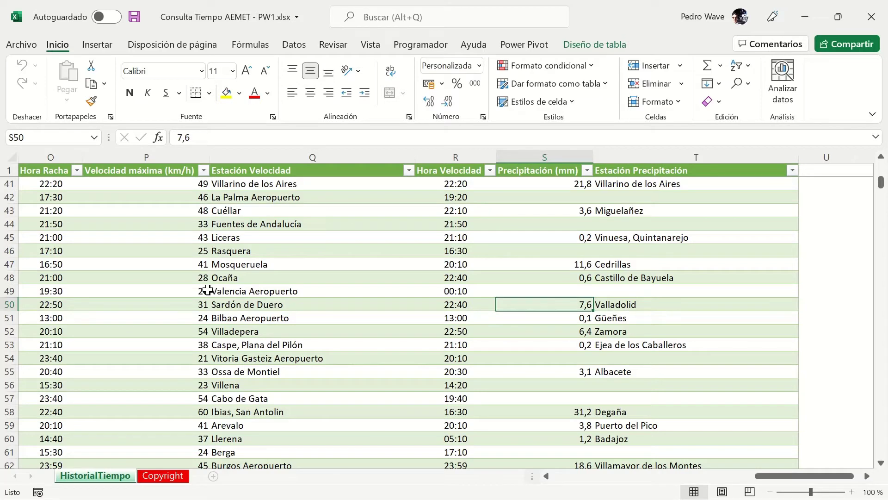
pyautogui.press('Right')
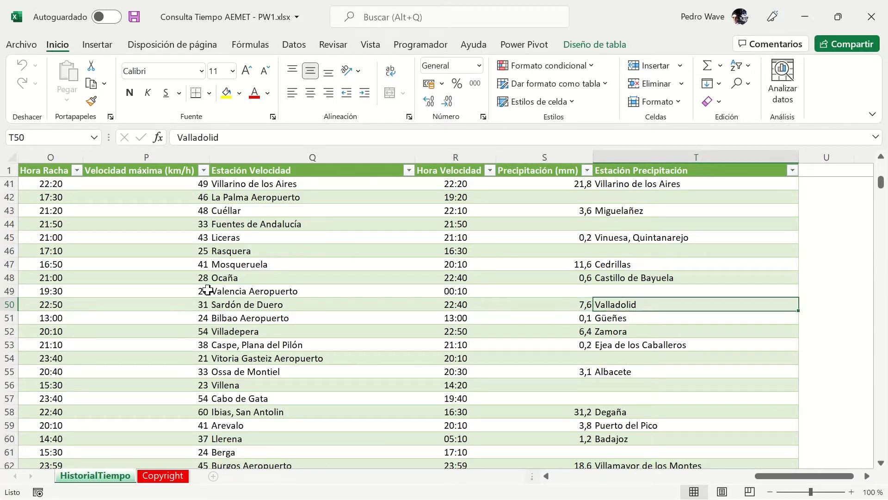
pyautogui.hotkey('ctrl', 'Home')
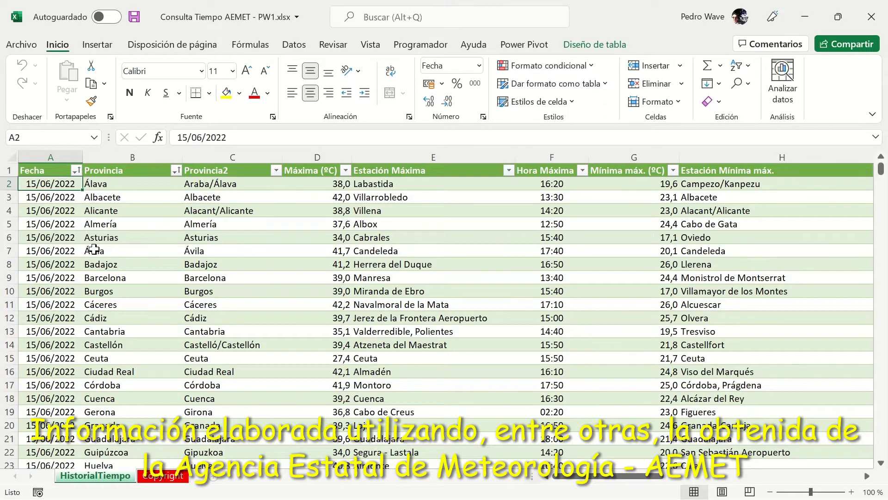
pyautogui.scroll(-1, 94, 249)
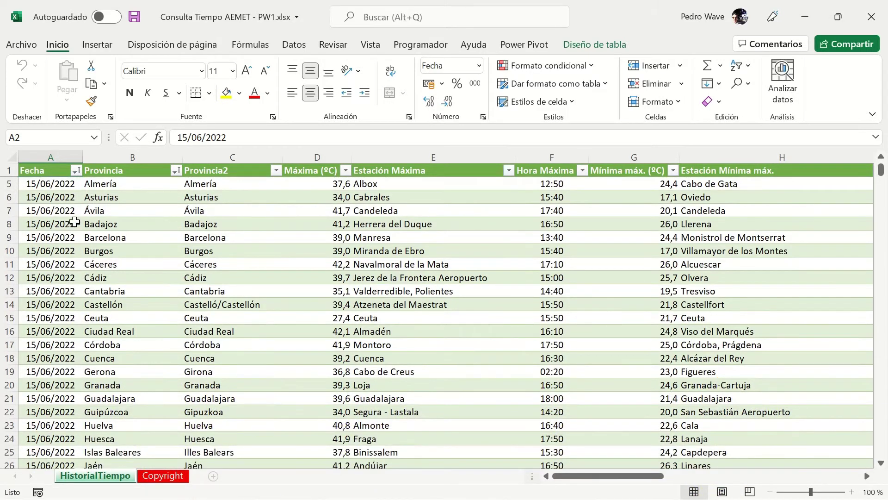
pyautogui.scroll(1, 74, 222)
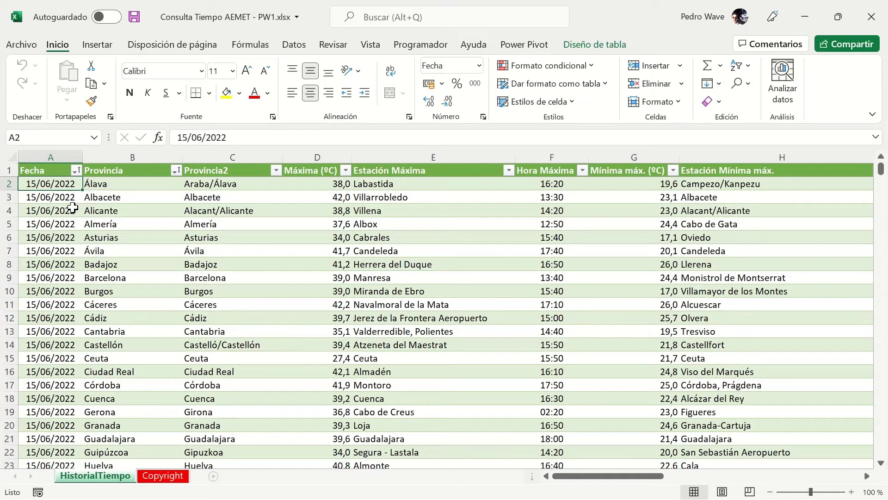
pyautogui.hotkey('ctrl', 'shift', 'Down')
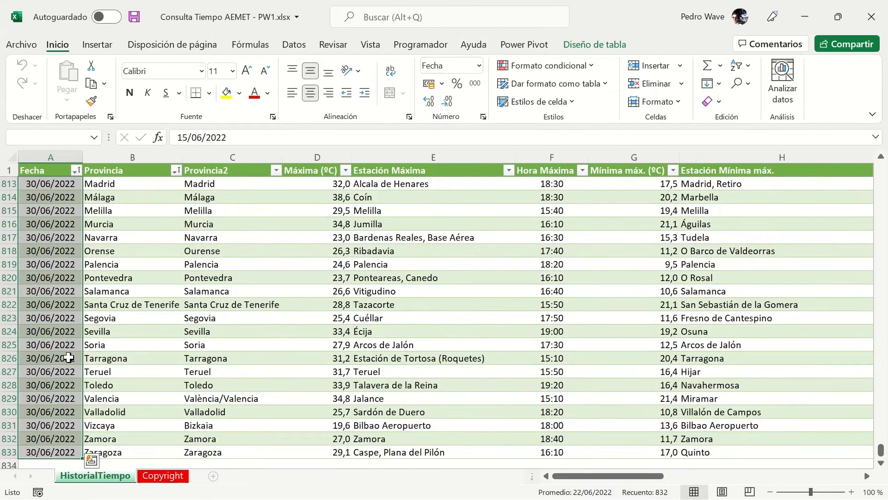
pyautogui.hotkey('ctrl', 'Down')
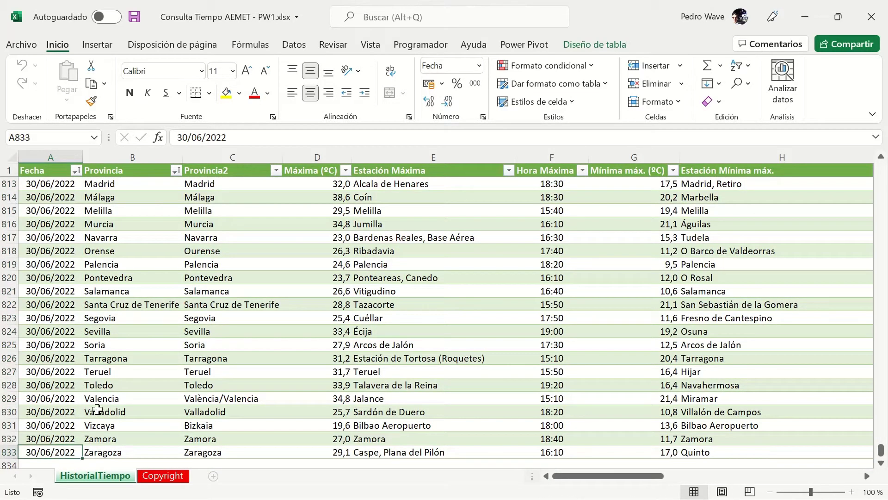
pyautogui.hotkey('ctrl', 'Home')
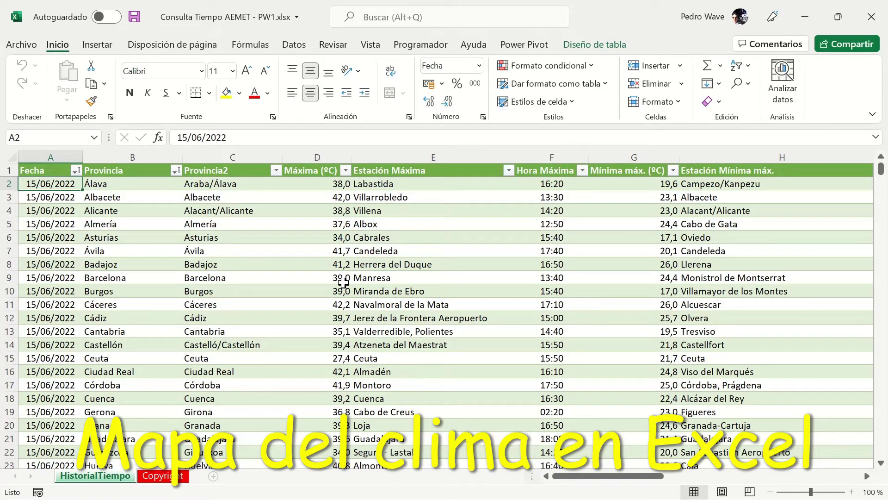
pyautogui.hotkey('alt', 'Tab')
pyautogui.hotkey('alt', 'Tab')
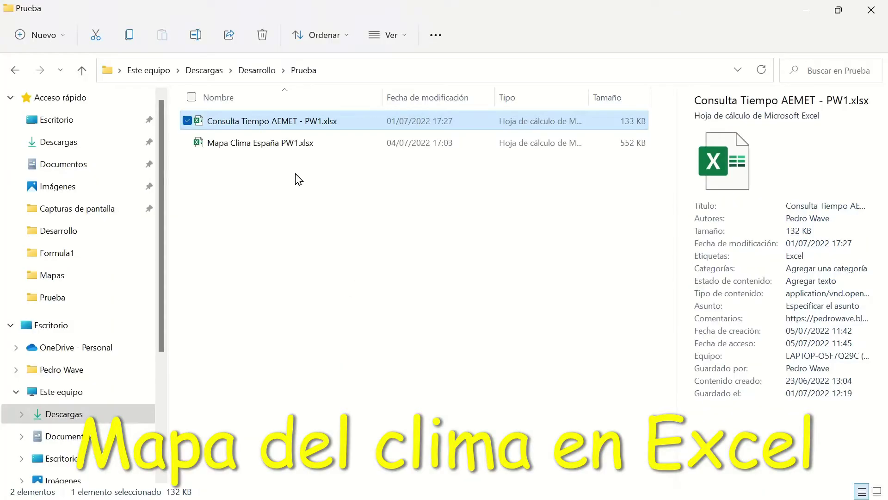
pyautogui.hotkey('alt', 'Tab')
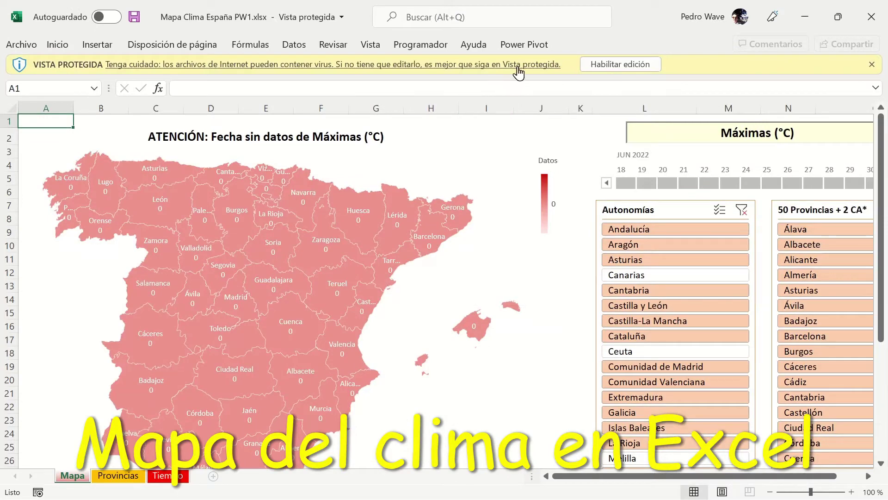
# - Enable editing and external content for Mapa Clima España PW1.xlsx
pyautogui.click(616, 68)
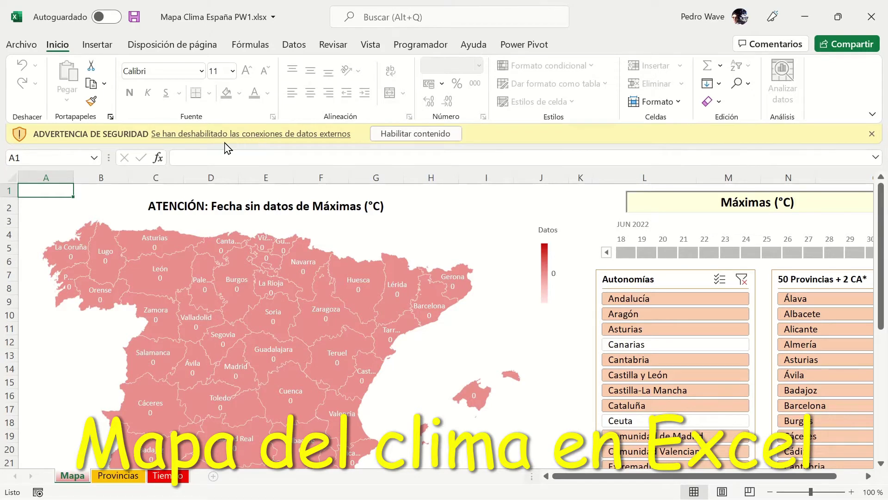
pyautogui.click(399, 134)
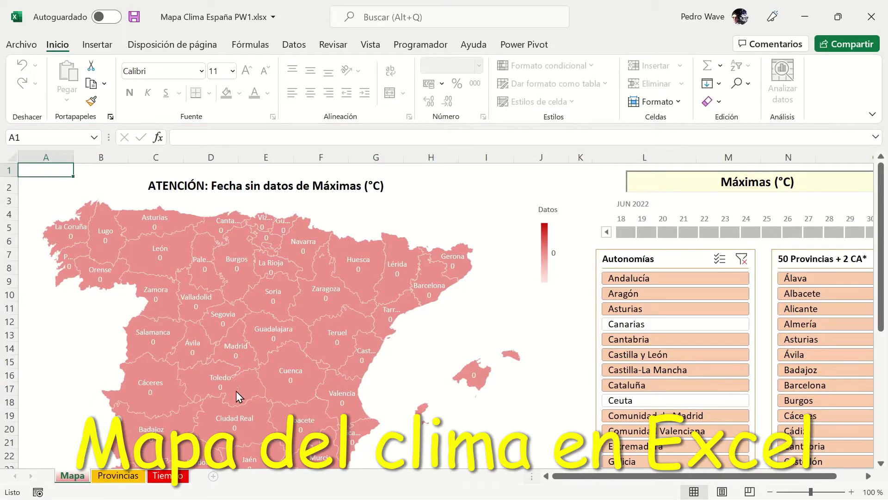
pyautogui.click(741, 184)
pyautogui.click(723, 202)
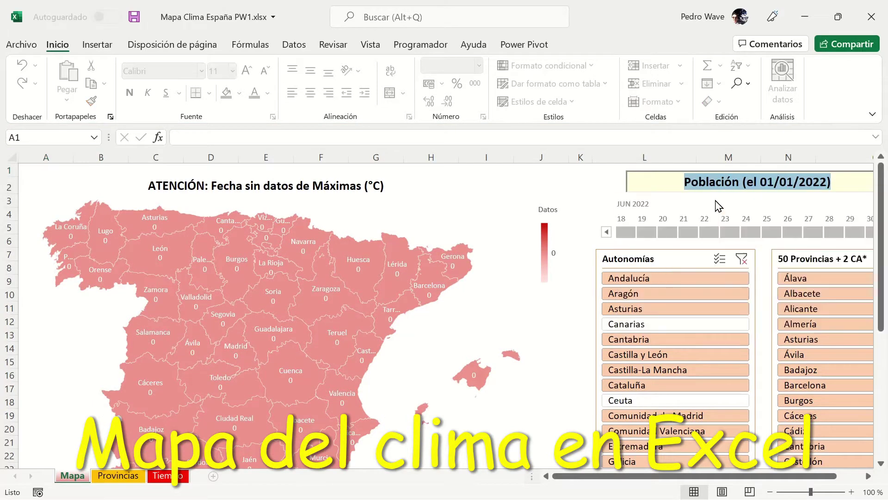
pyautogui.click(733, 184)
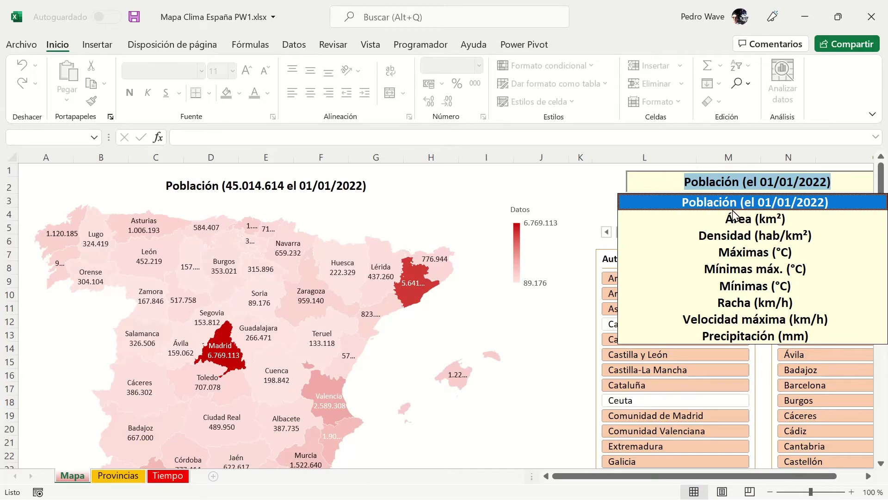
pyautogui.click(730, 205)
pyautogui.click(740, 192)
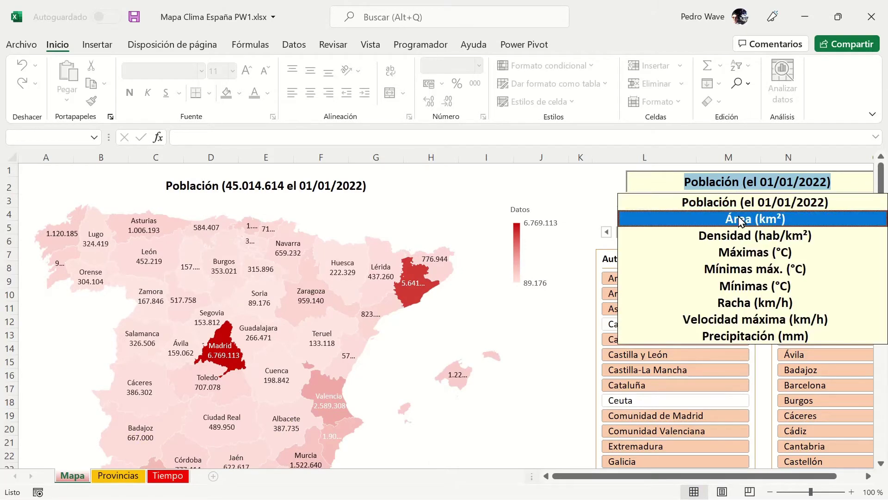
pyautogui.click(742, 219)
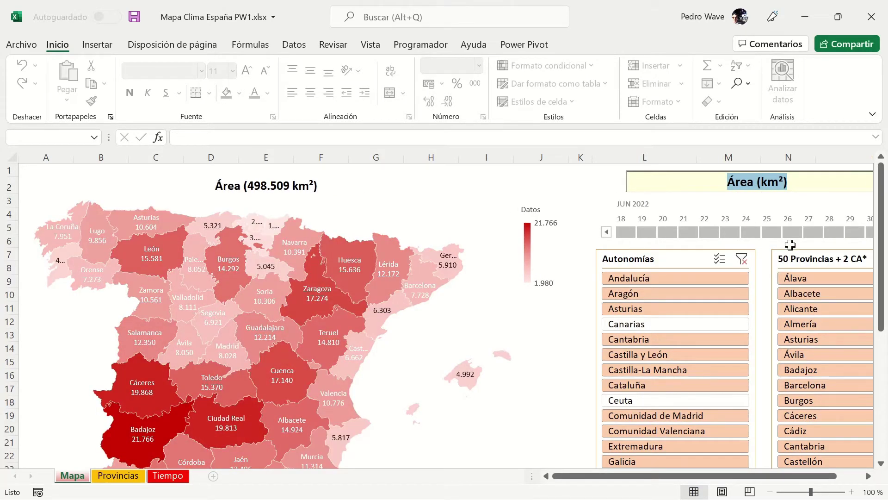
pyautogui.press('Down')
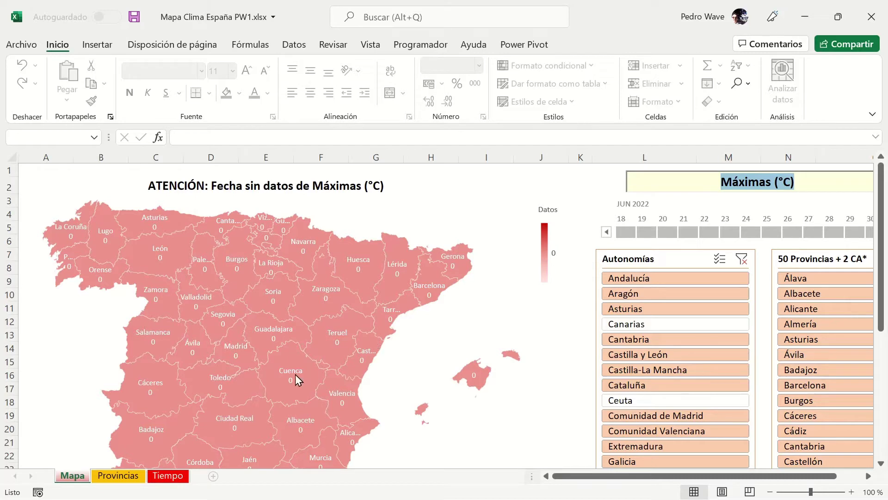
# - Open the Tiempo sheet and show the field list of the Fecha pivot table
pyautogui.click(175, 475)
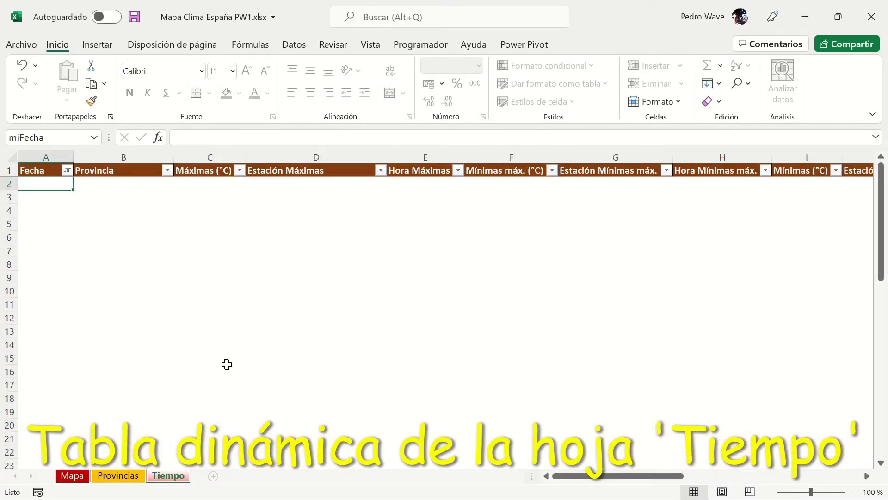
pyautogui.click(53, 172)
pyautogui.rightClick(53, 172)
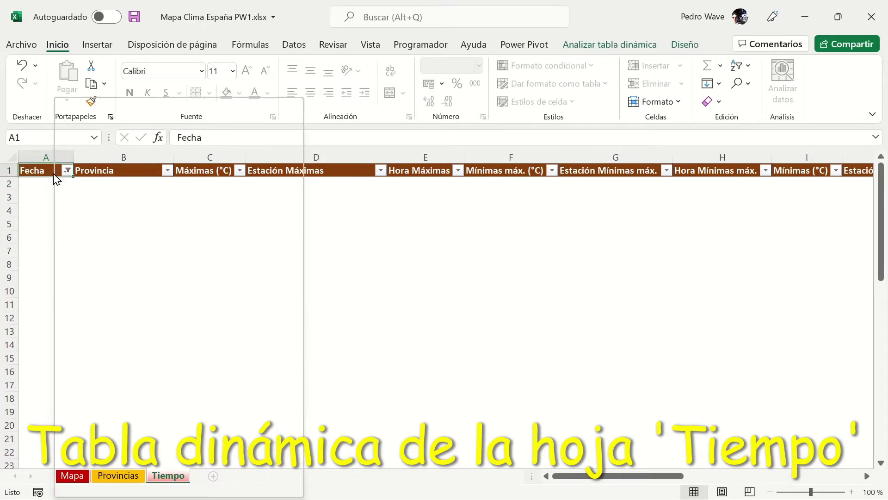
pyautogui.click(146, 486)
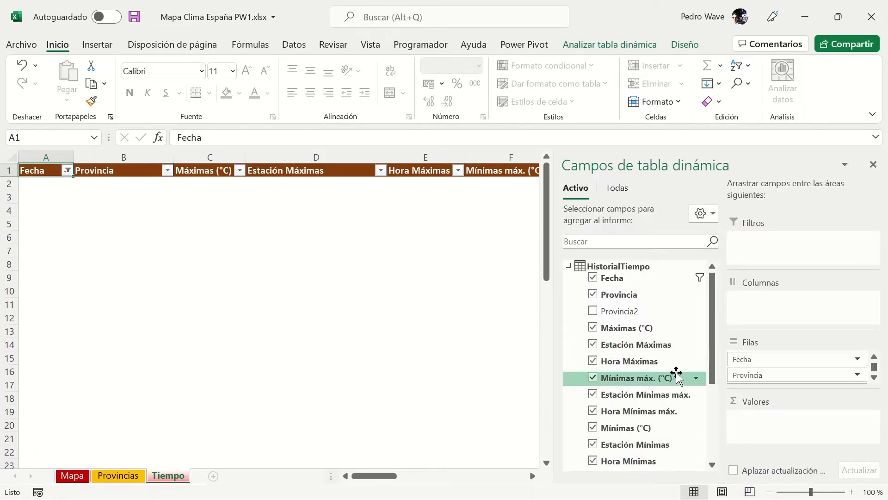
# - Review the pivot fields, close the list, and show the workbook's queries and connections
pyautogui.moveTo(710, 365); pyautogui.dragTo(708, 453)
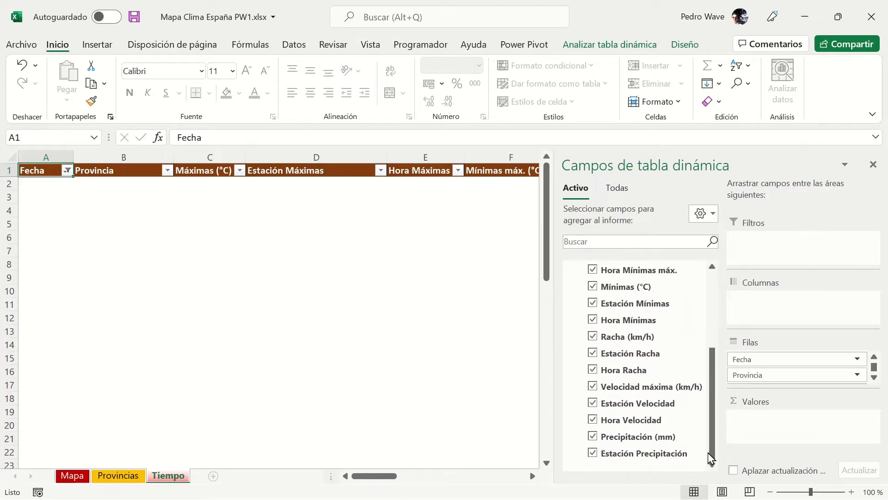
pyautogui.click(874, 166)
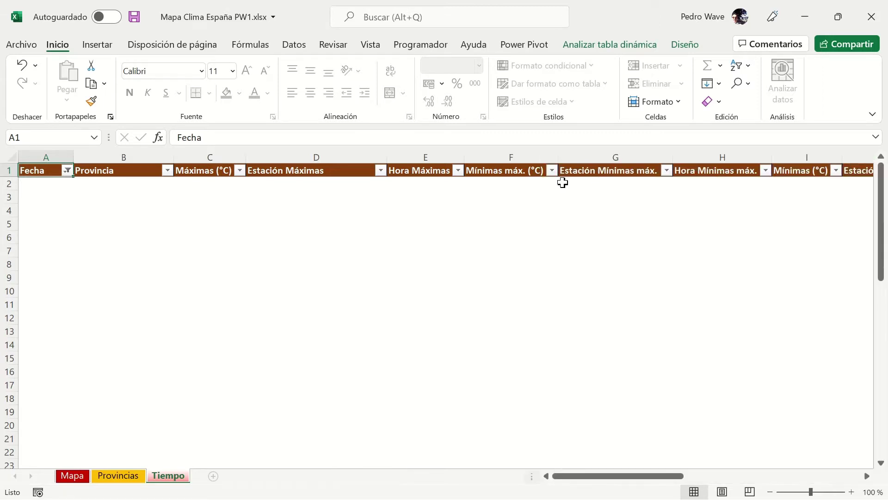
pyautogui.click(301, 46)
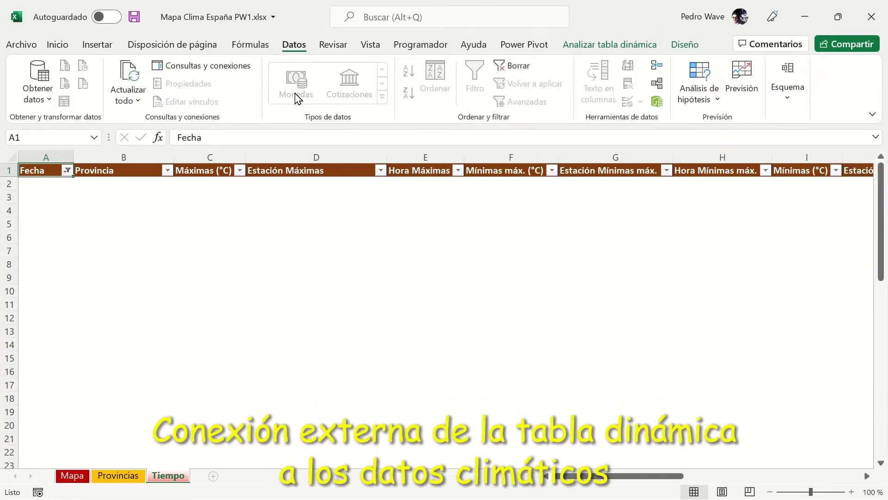
pyautogui.click(232, 73)
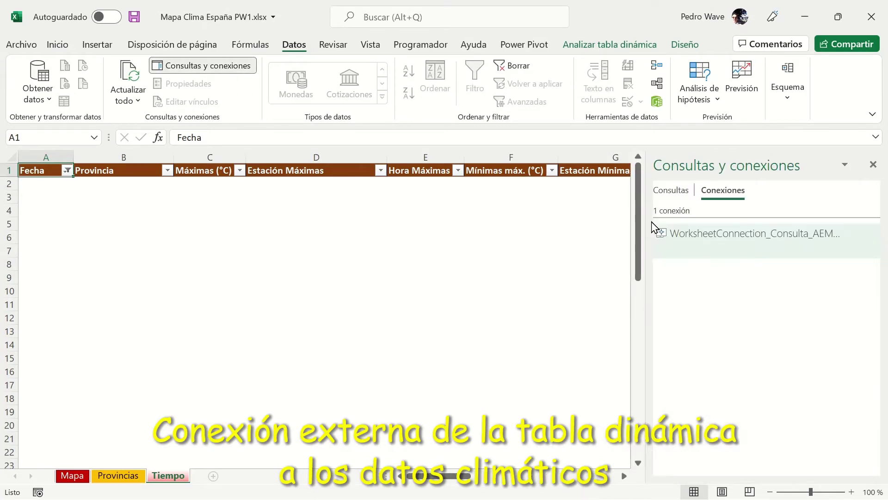
# - Inspect the actions available for the WorksheetConnection_Consulta_AEM… connection, including from the Revisar tab
pyautogui.click(695, 233)
pyautogui.rightClick(695, 231)
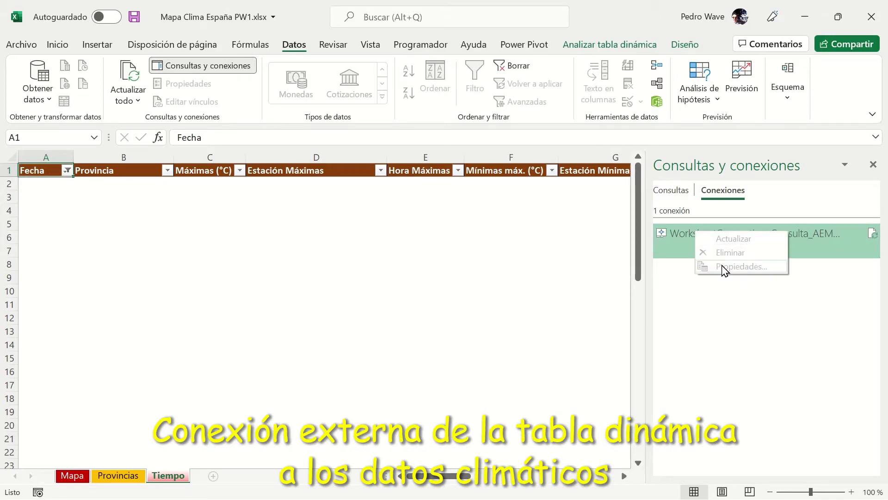
pyautogui.click(730, 297)
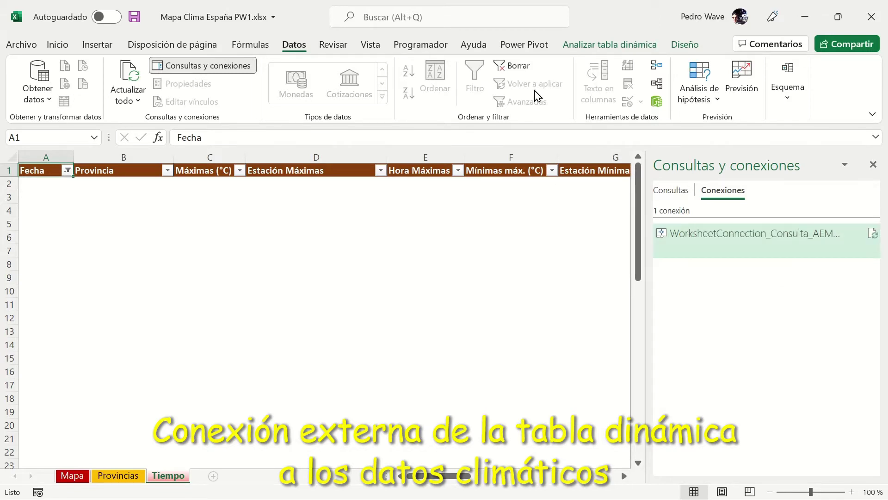
pyautogui.click(333, 45)
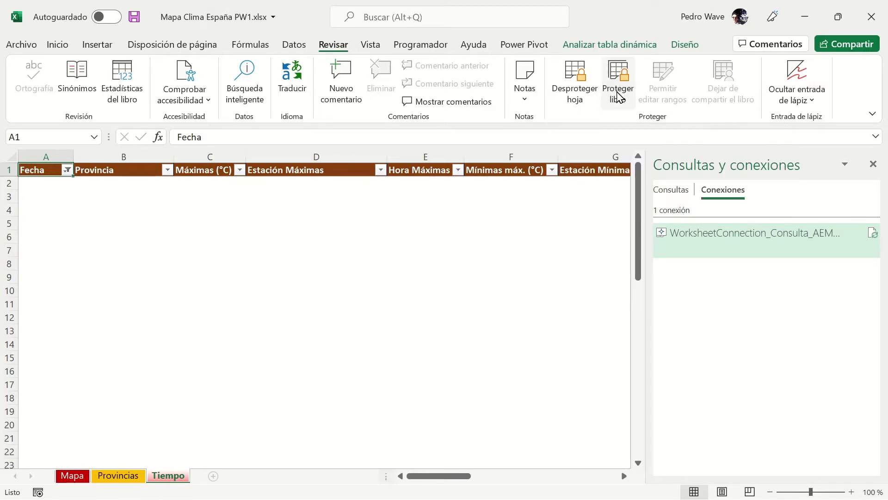
pyautogui.rightClick(689, 245)
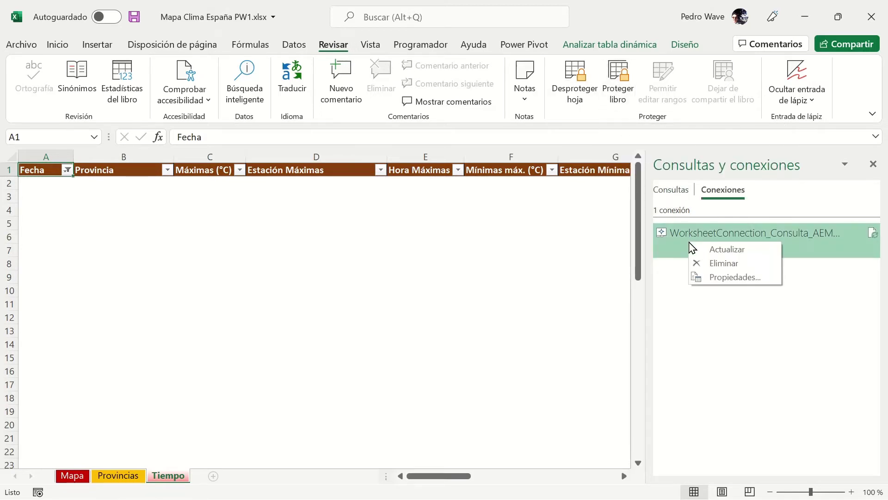
pyautogui.click(724, 278)
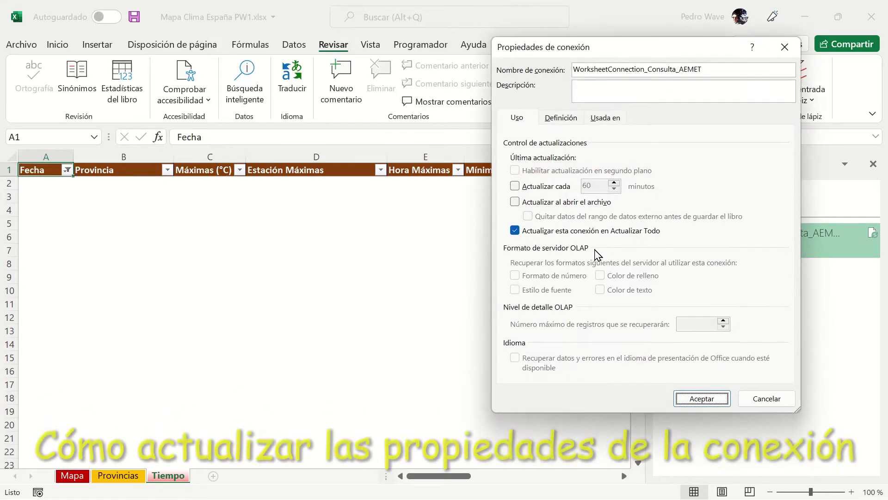
pyautogui.moveTo(435, 74); pyautogui.dragTo(379, 66)
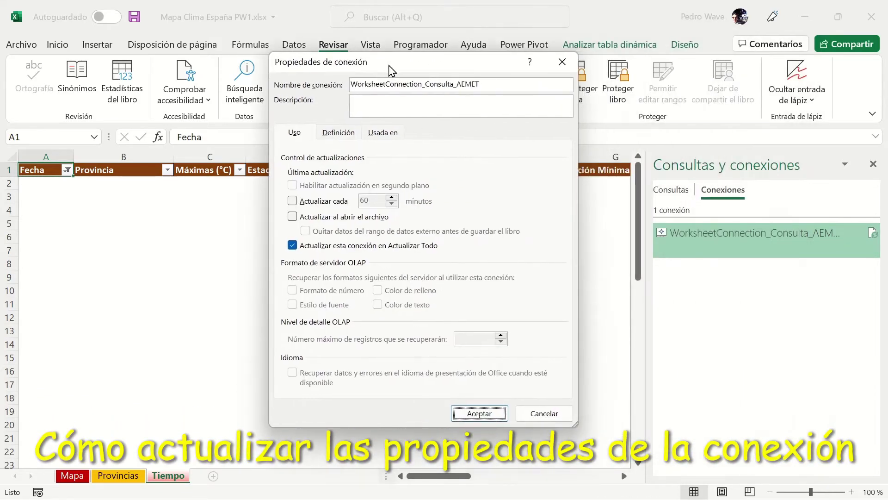
pyautogui.click(344, 136)
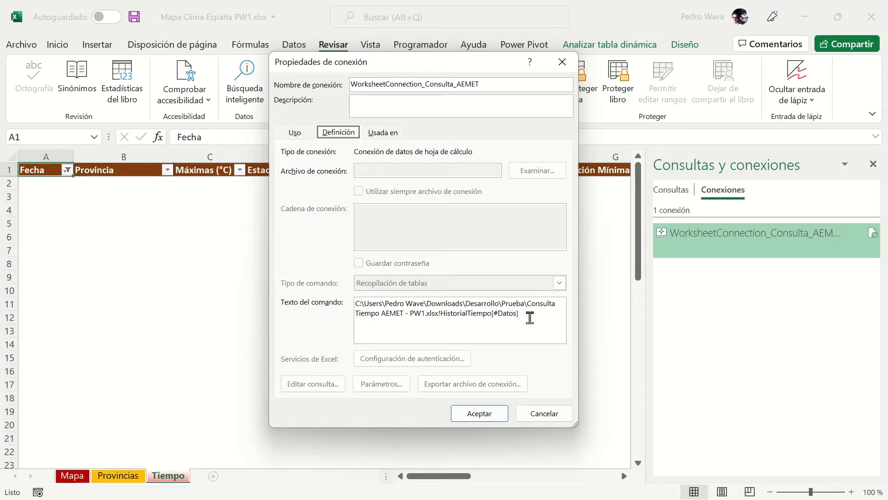
pyautogui.click(480, 413)
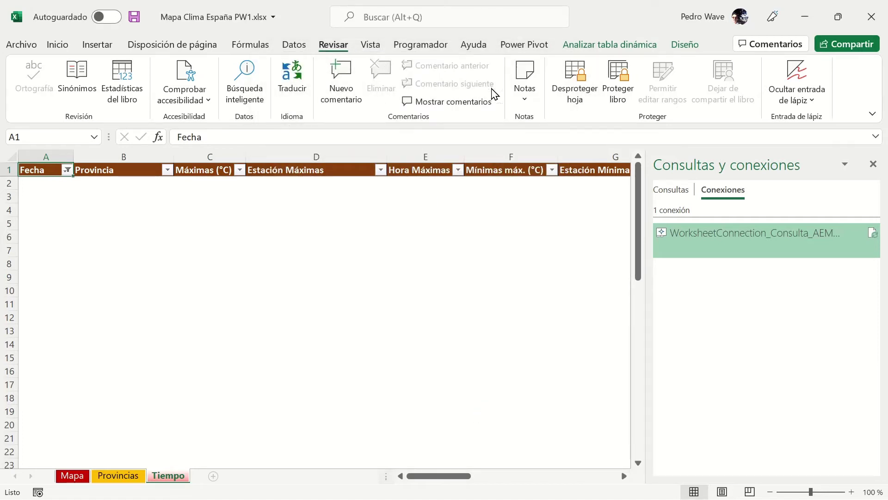
# - Protect the workbook structure without a password and refresh all data connections
pyautogui.click(618, 77)
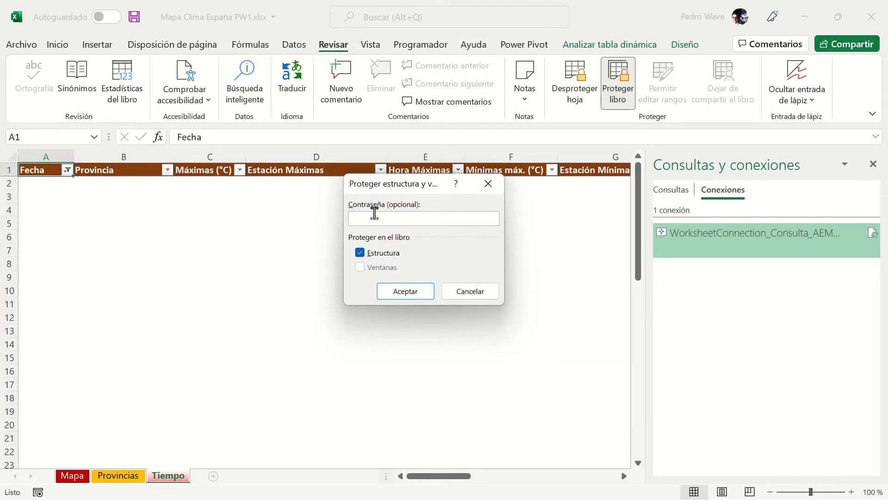
pyautogui.click(402, 287)
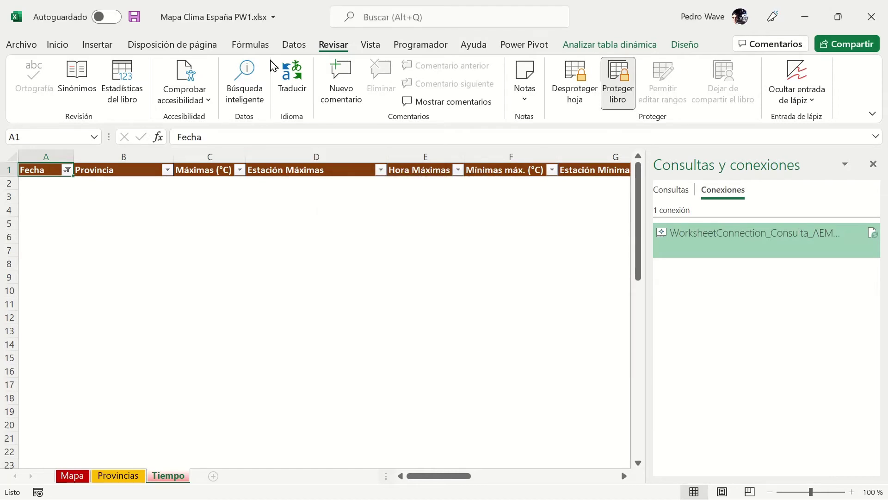
pyautogui.click(292, 46)
pyautogui.click(134, 100)
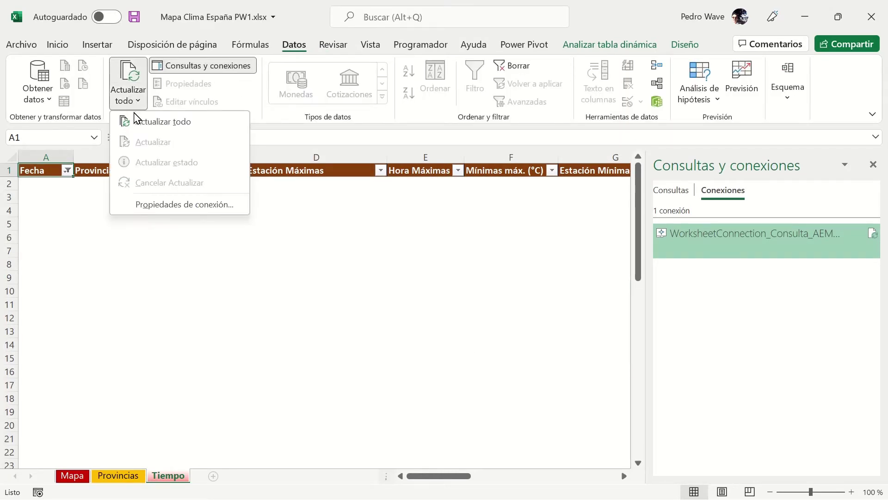
pyautogui.click(139, 124)
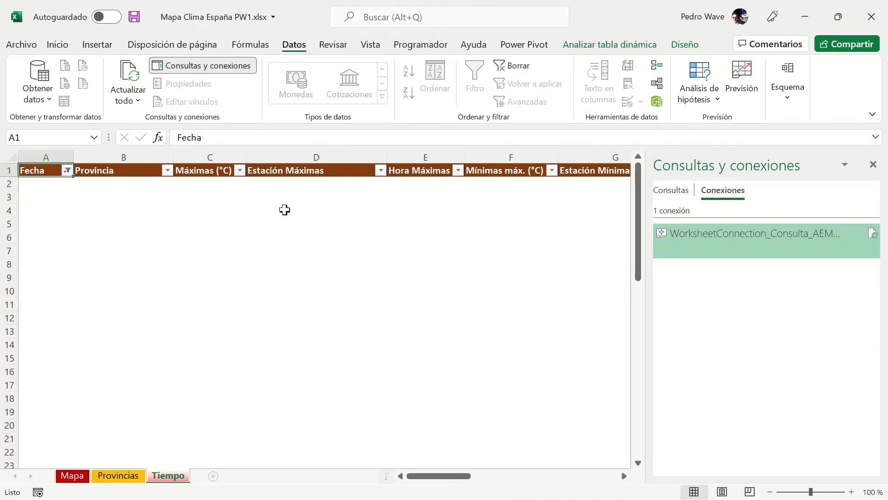
# - Check the dates in the Fecha filter list and cancel without changes
pyautogui.click(67, 171)
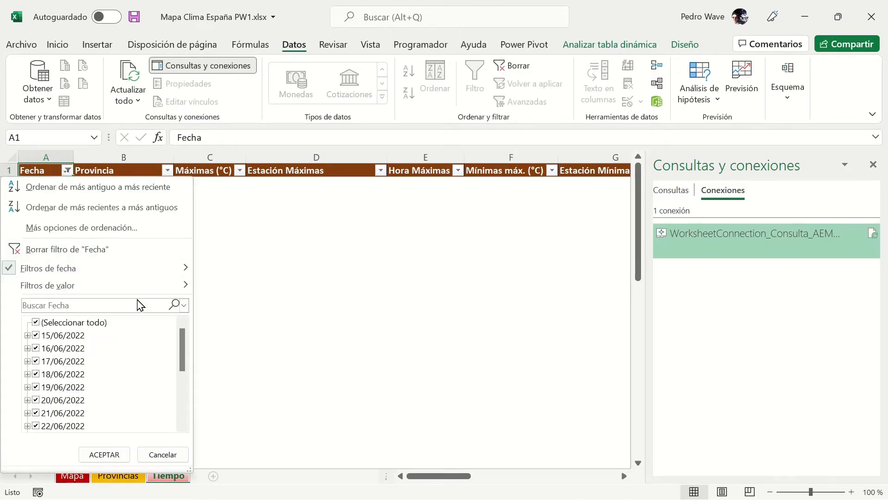
pyautogui.moveTo(182, 359); pyautogui.dragTo(183, 407)
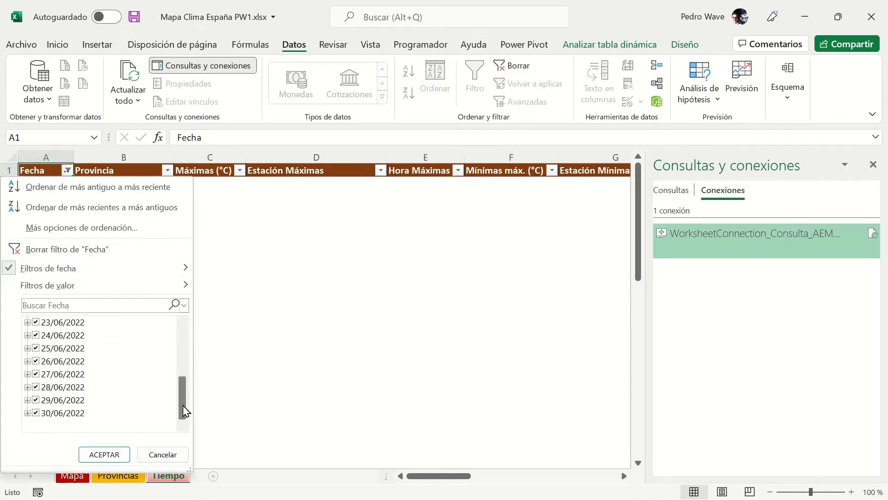
pyautogui.click(174, 453)
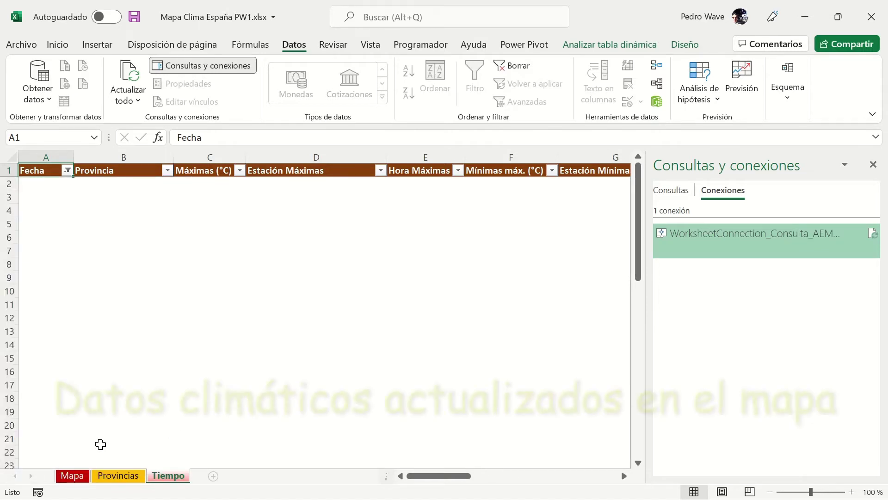
# - On the Mapa sheet, close the connections pane, zoom to 90% and select 30 June 2022
pyautogui.click(76, 481)
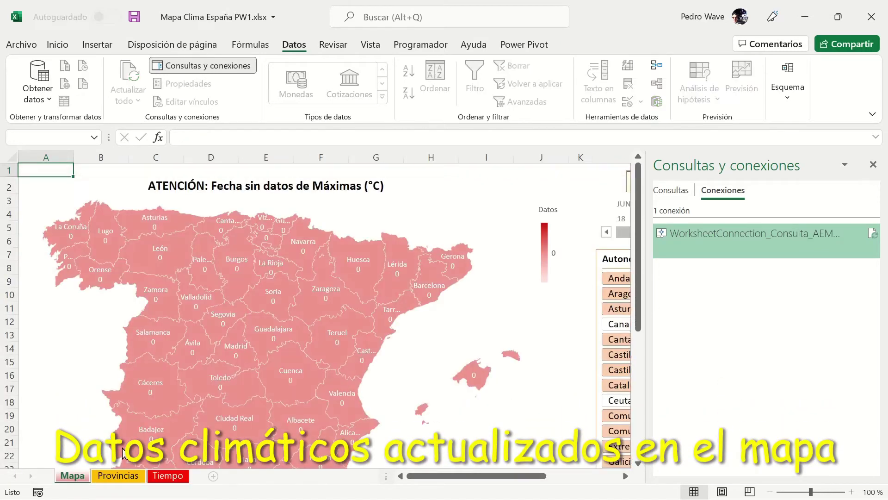
pyautogui.click(874, 167)
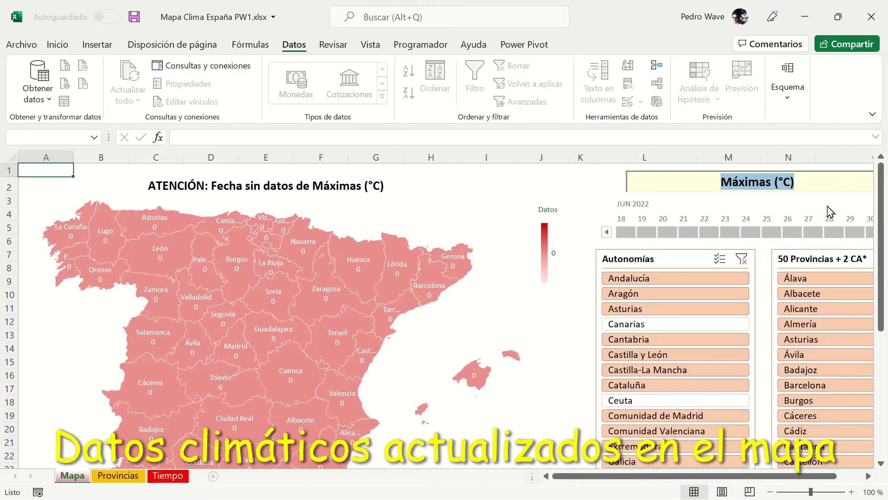
pyautogui.click(770, 492)
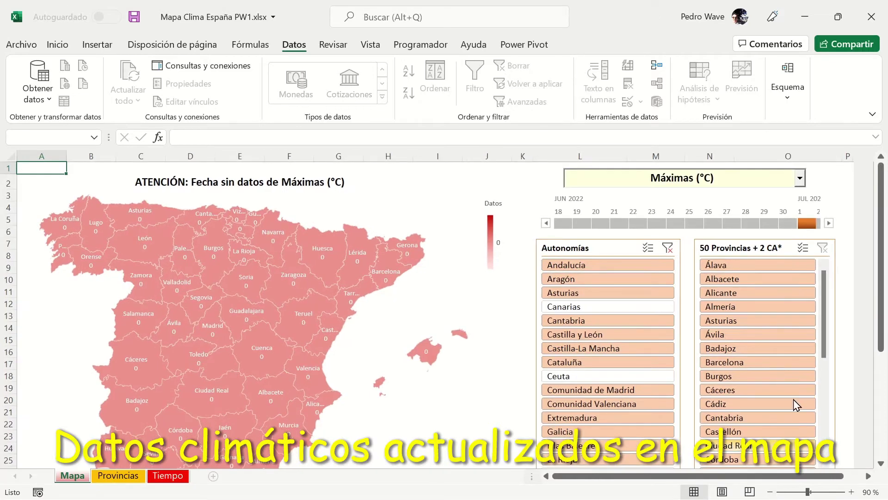
pyautogui.click(790, 224)
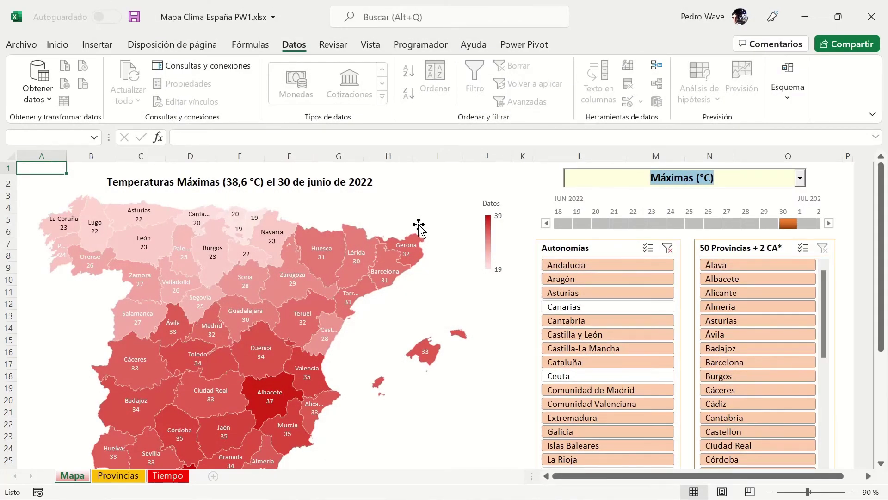
# - Switch Excel to full-screen mode with the ribbon hidden and zoom the dashboard to 80%
pyautogui.click(872, 114)
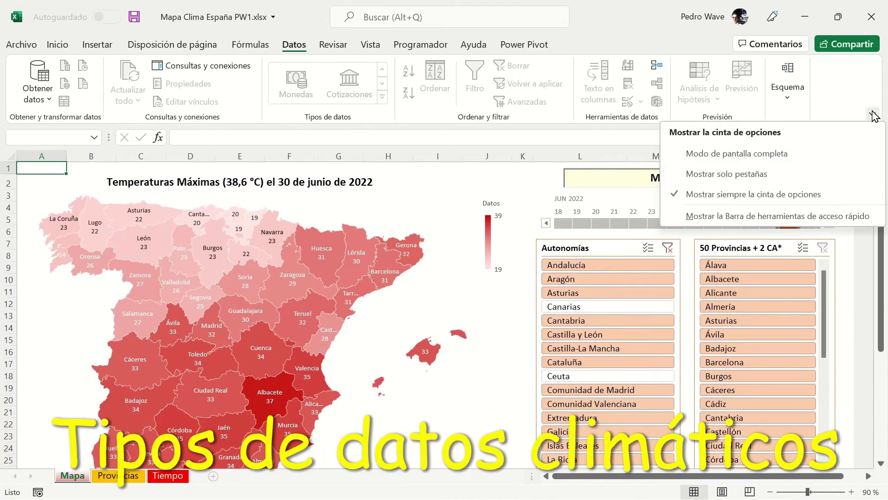
pyautogui.click(778, 155)
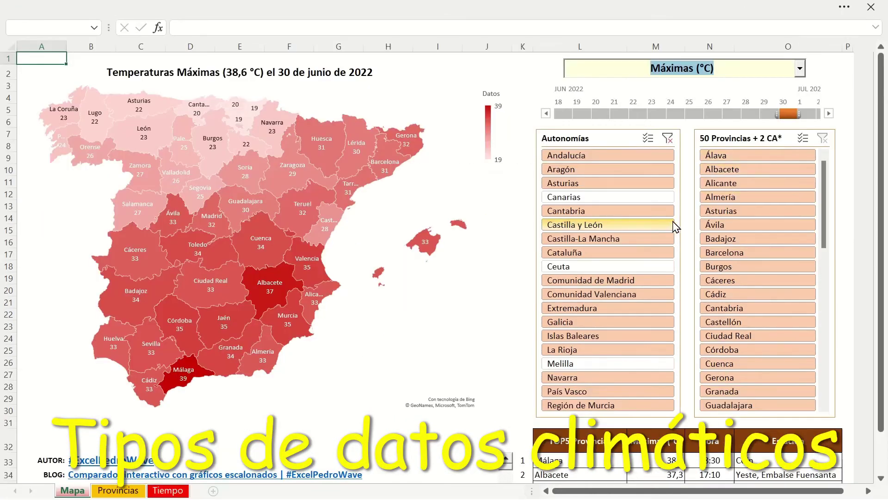
pyautogui.click(690, 10)
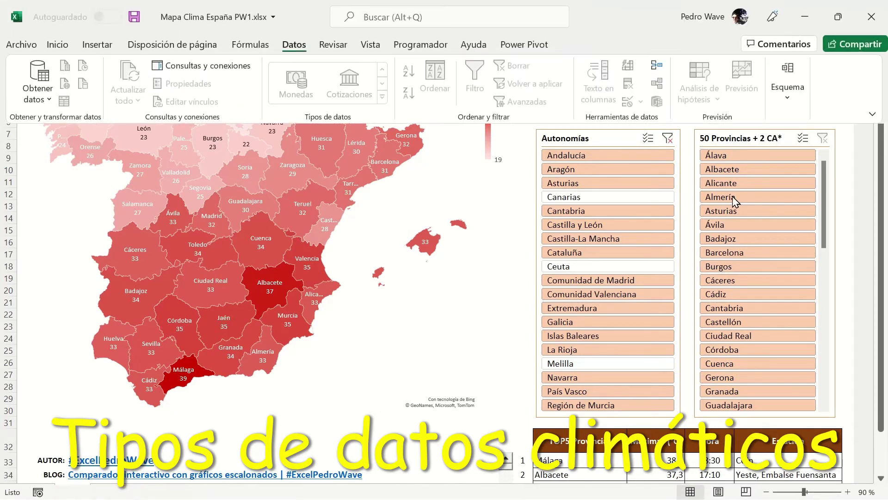
pyautogui.click(766, 492)
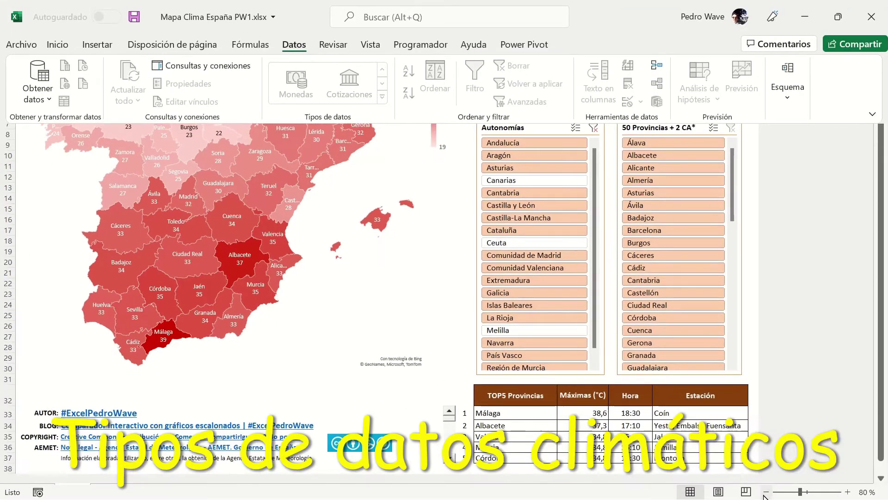
pyautogui.click(786, 416)
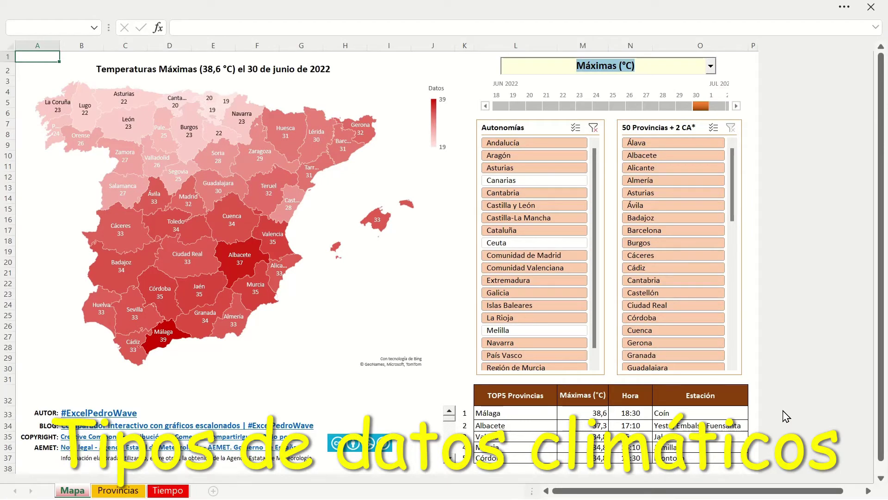
pyautogui.click(710, 66)
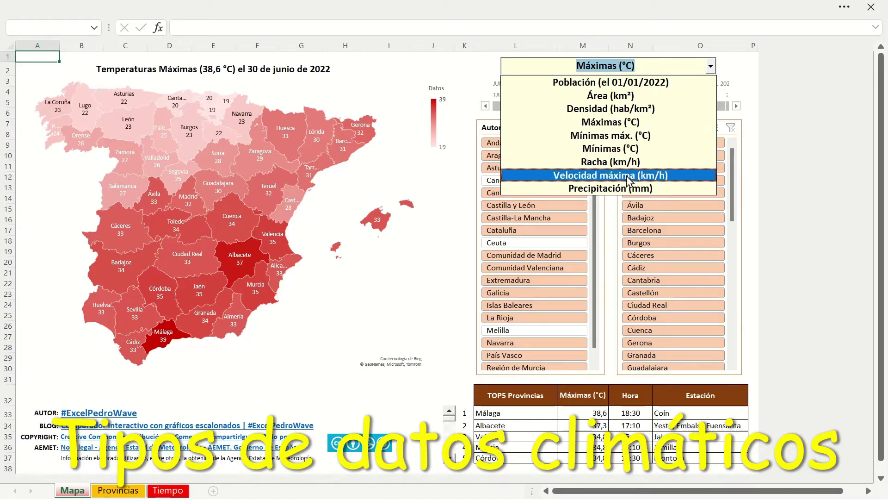
# - Step the map through Mínimas máx., Mínimas, Racha and Velocidad máxima to Precipitación (mm)
pyautogui.click(683, 69)
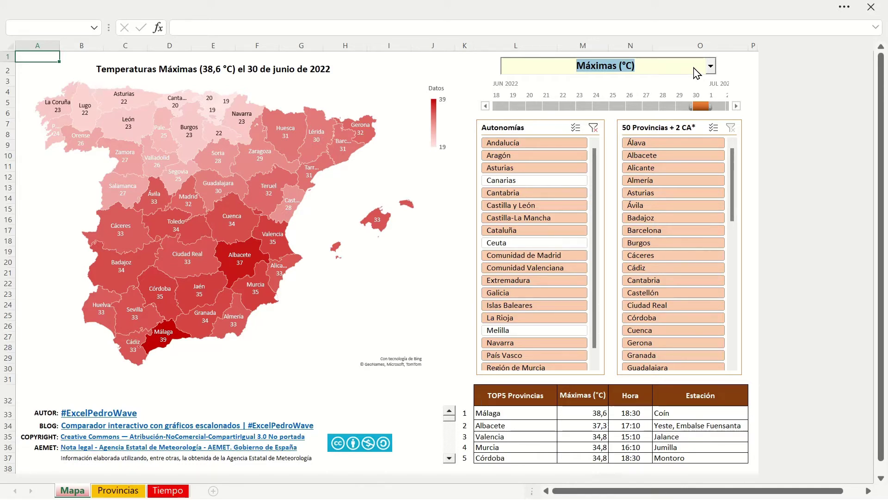
pyautogui.press('Down')
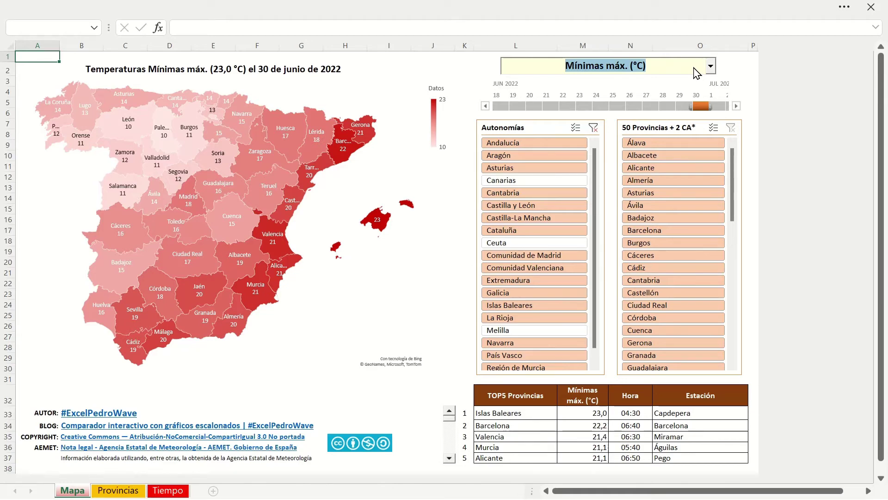
pyautogui.press('Up')
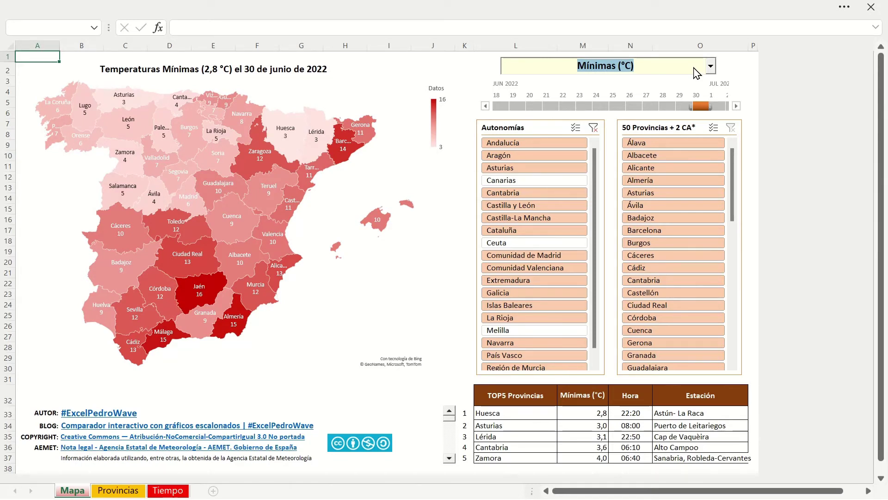
pyautogui.press('Down')
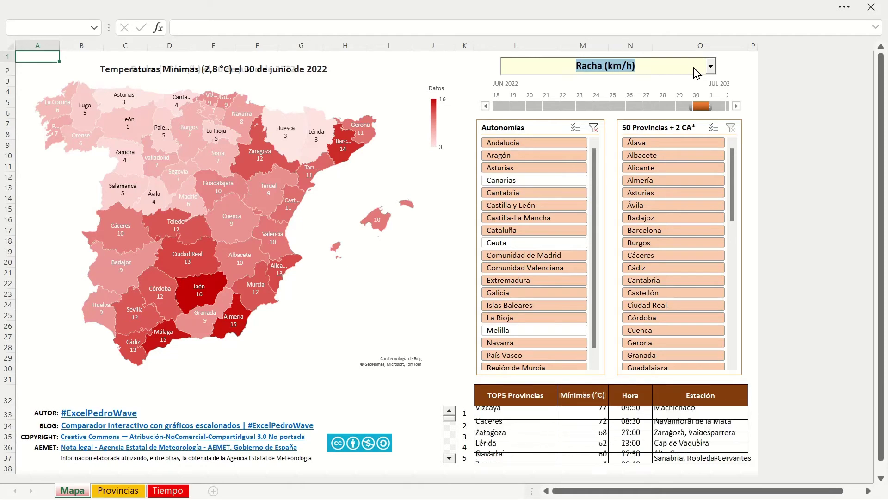
pyautogui.press('Down')
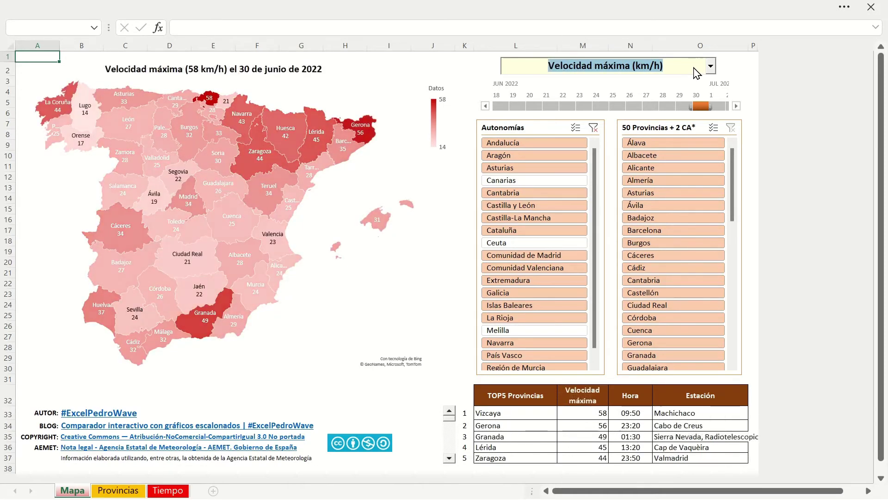
pyautogui.press('Down')
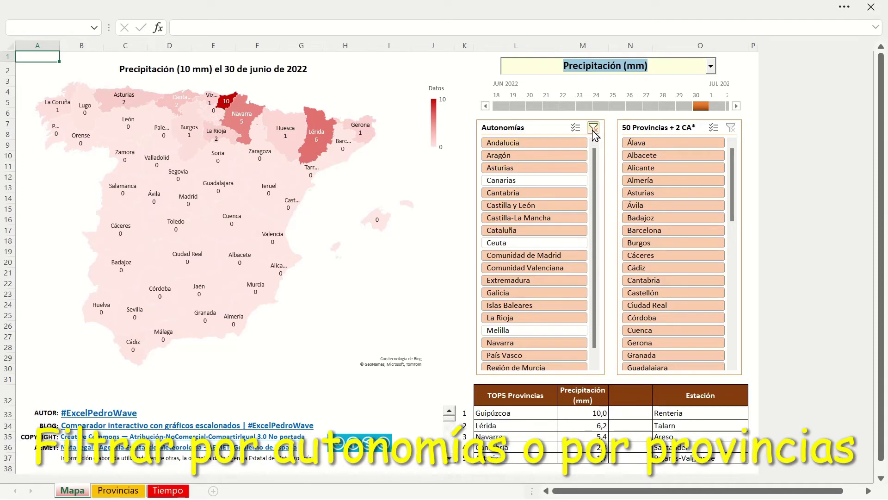
# - Clear the Autonomías slicer, toggle Canarias and Ceuta, then show only Aragón
pyautogui.click(593, 128)
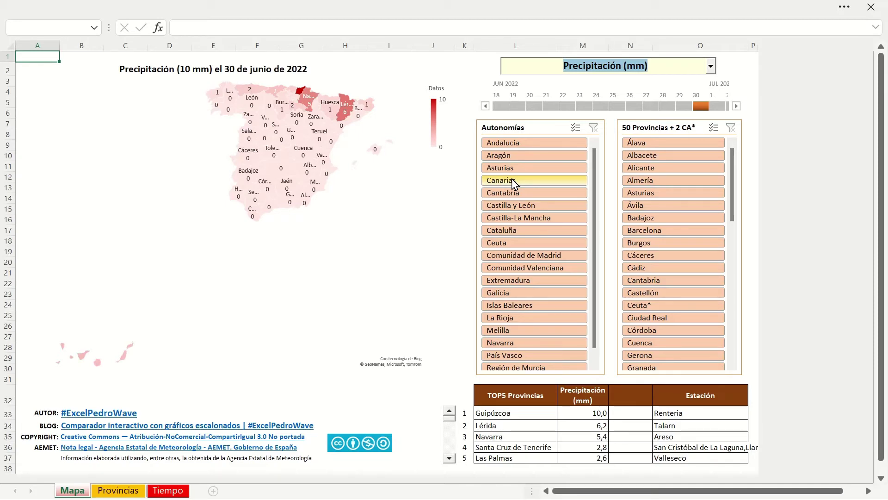
pyautogui.click(511, 180)
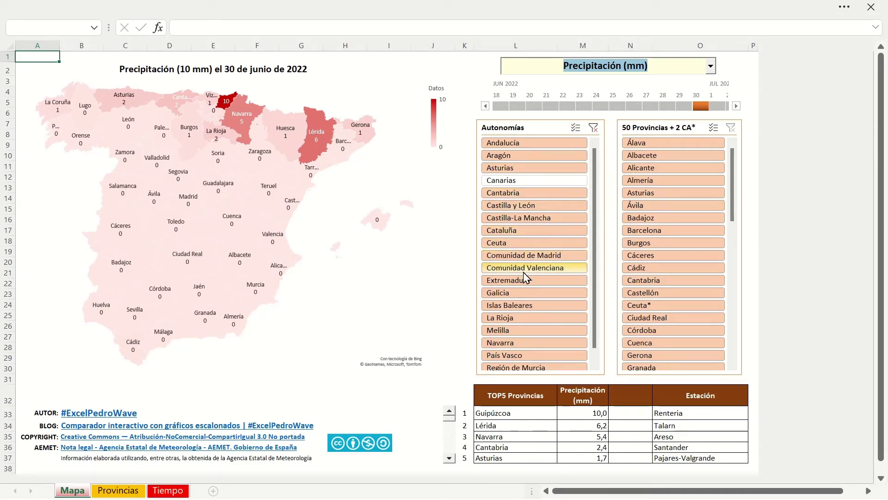
pyautogui.click(502, 244)
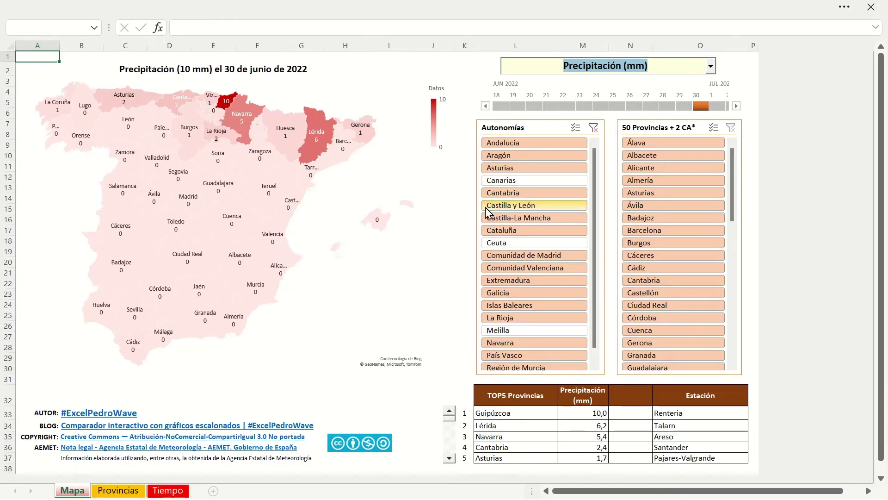
pyautogui.click(527, 157)
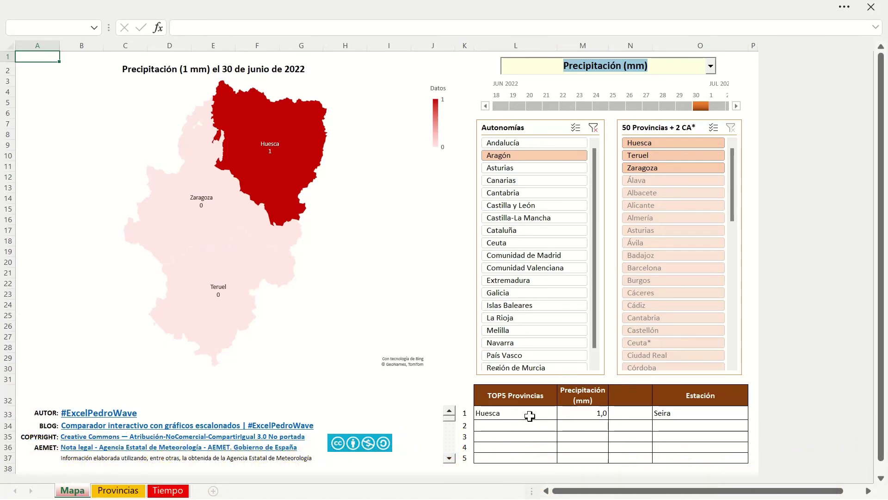
pyautogui.click(710, 66)
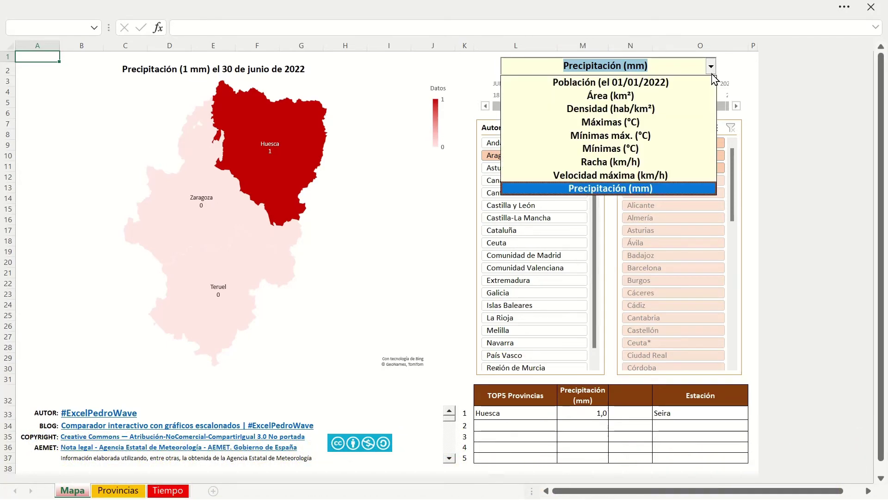
# - Map Máximas (°C) across all of Spain by clearing the Aragón region filter
pyautogui.click(634, 121)
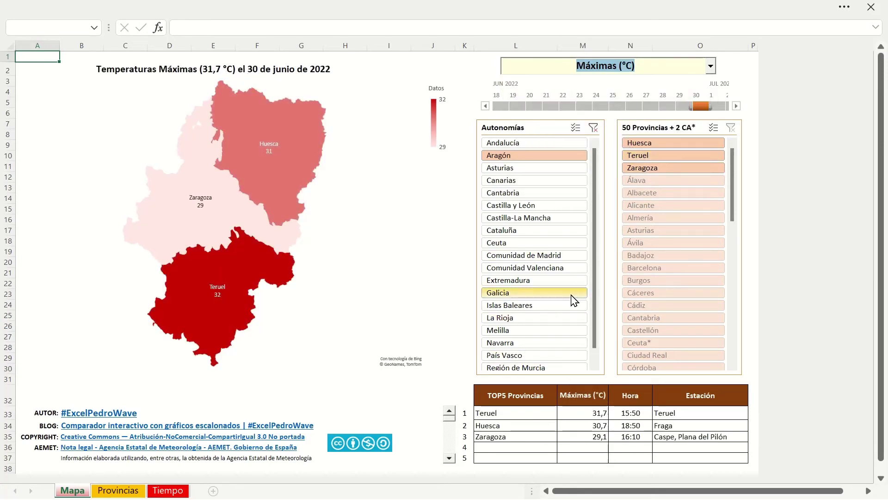
pyautogui.click(594, 131)
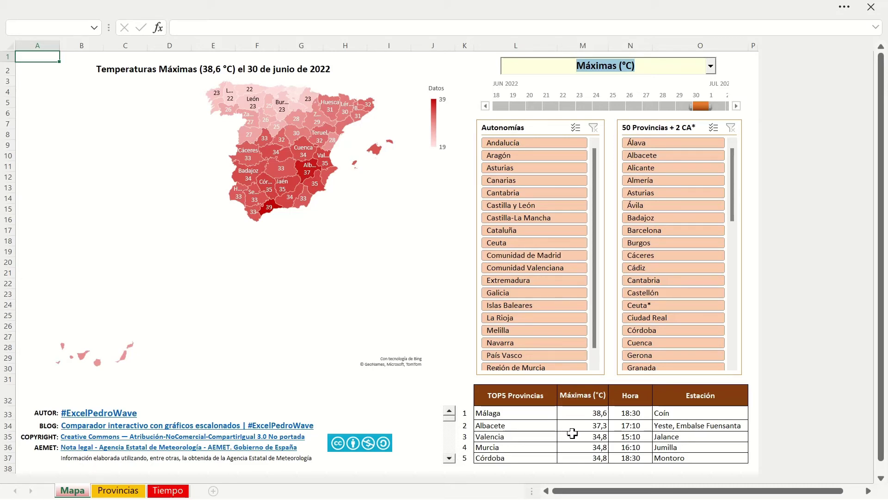
# - Page the province ranking to places 16–20 and filter the map to Barcelona only
pyautogui.click(449, 448)
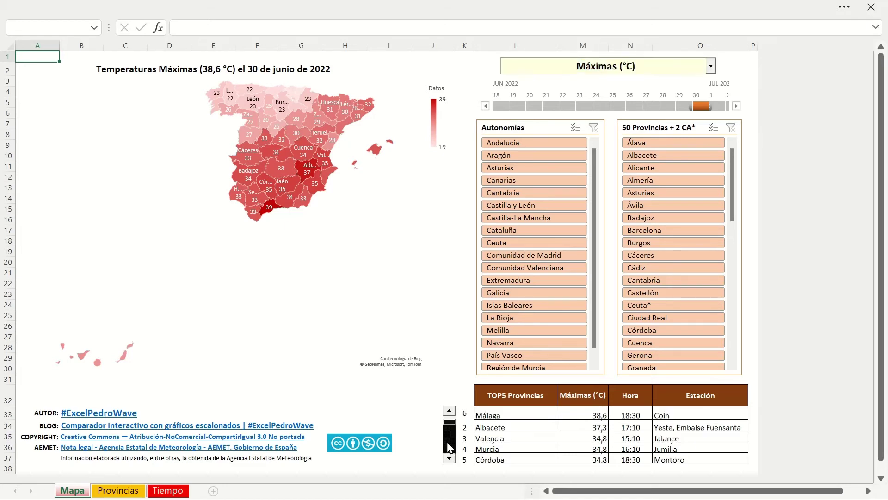
pyautogui.click(448, 448)
pyautogui.click(448, 448)
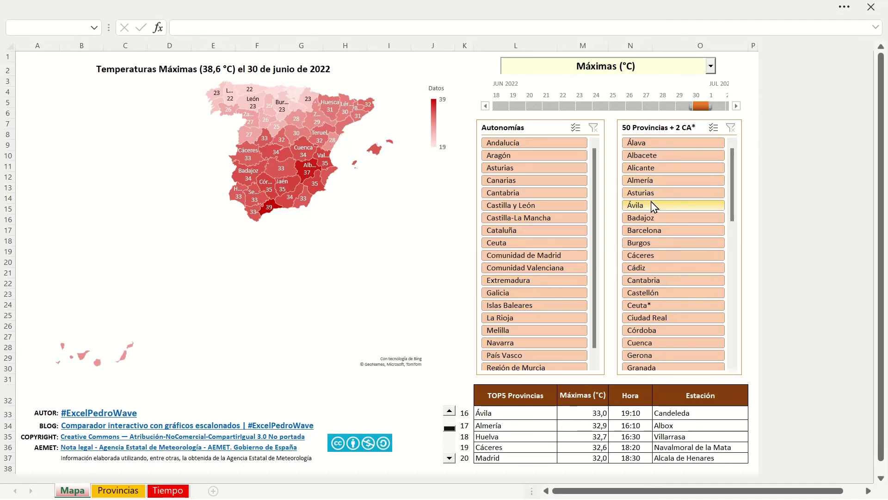
pyautogui.click(654, 231)
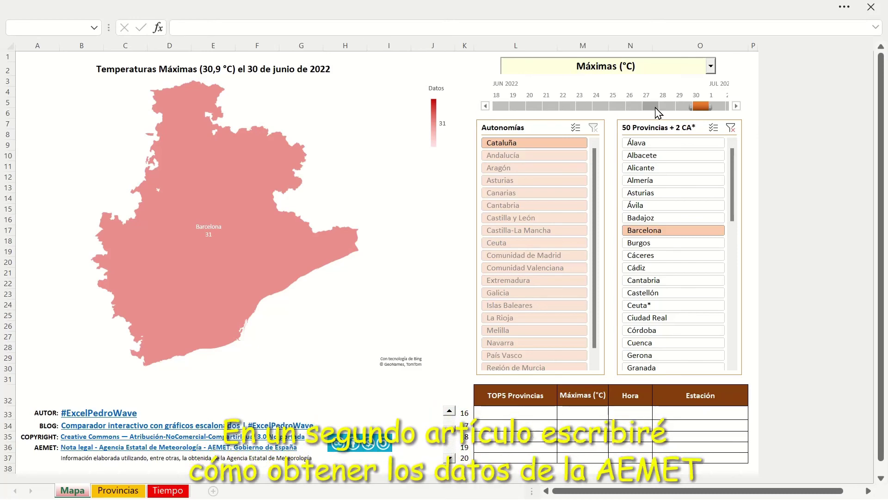
# - Step the timeline from 27 to 28 June 2022, showing Barcelona's 32,3 °C maximum
pyautogui.click(655, 107)
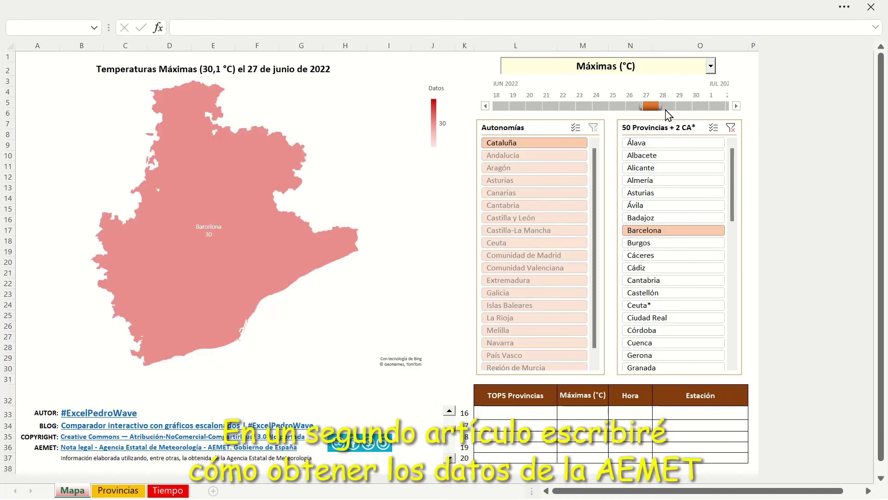
pyautogui.click(670, 107)
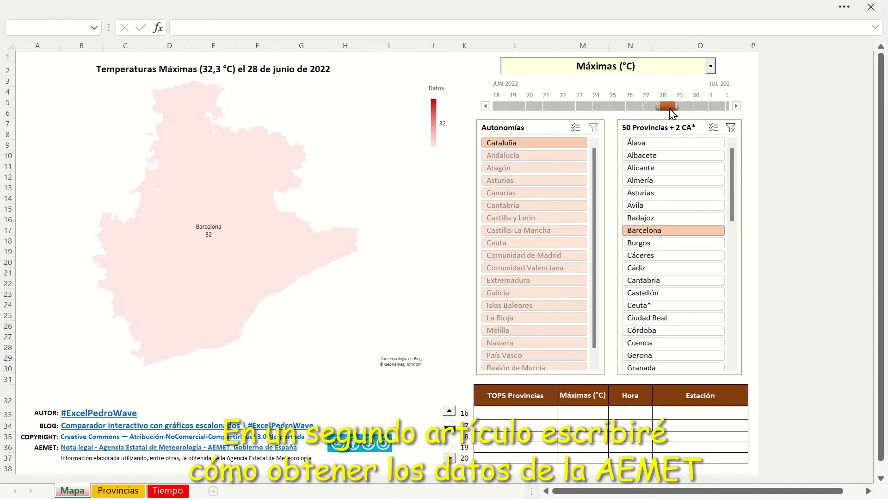